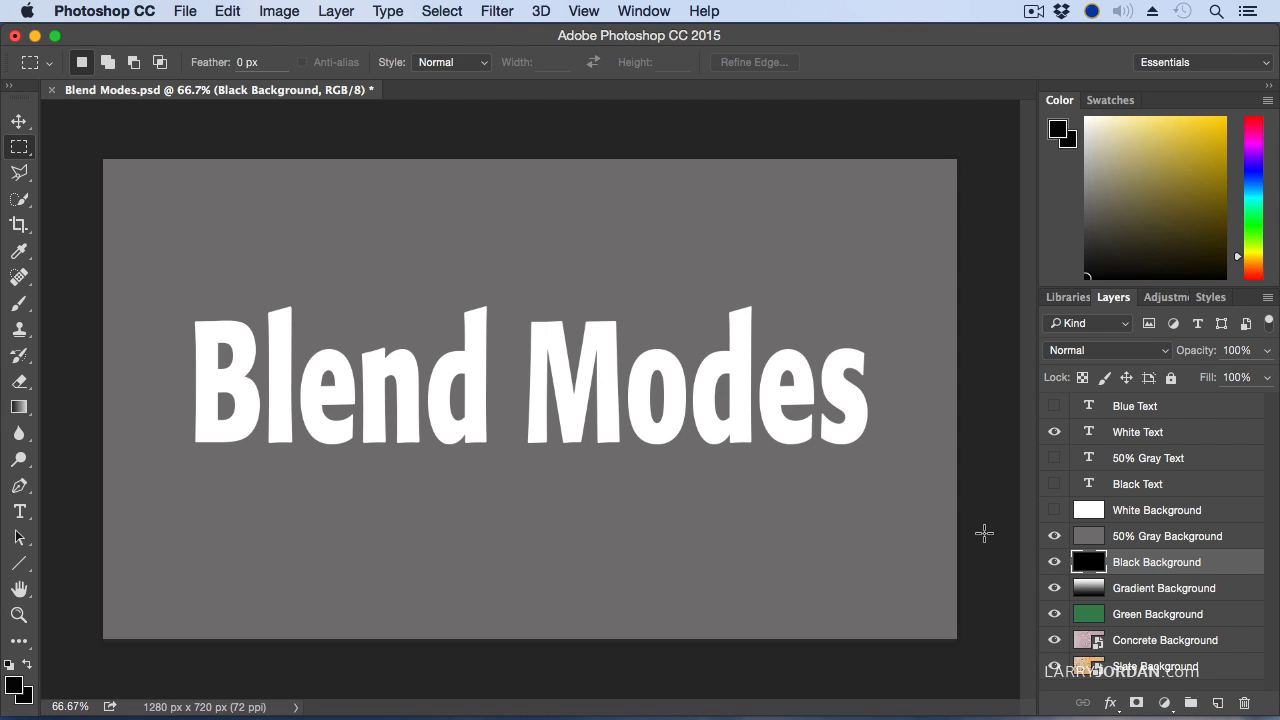
Preview the Blue, Black, White and 50% Gray Text layers in turn, leaving White Text visible
left_click(1053, 408)
left_click(1053, 408)
left_click(1055, 483)
left_click(1055, 432)
left_click(1055, 432)
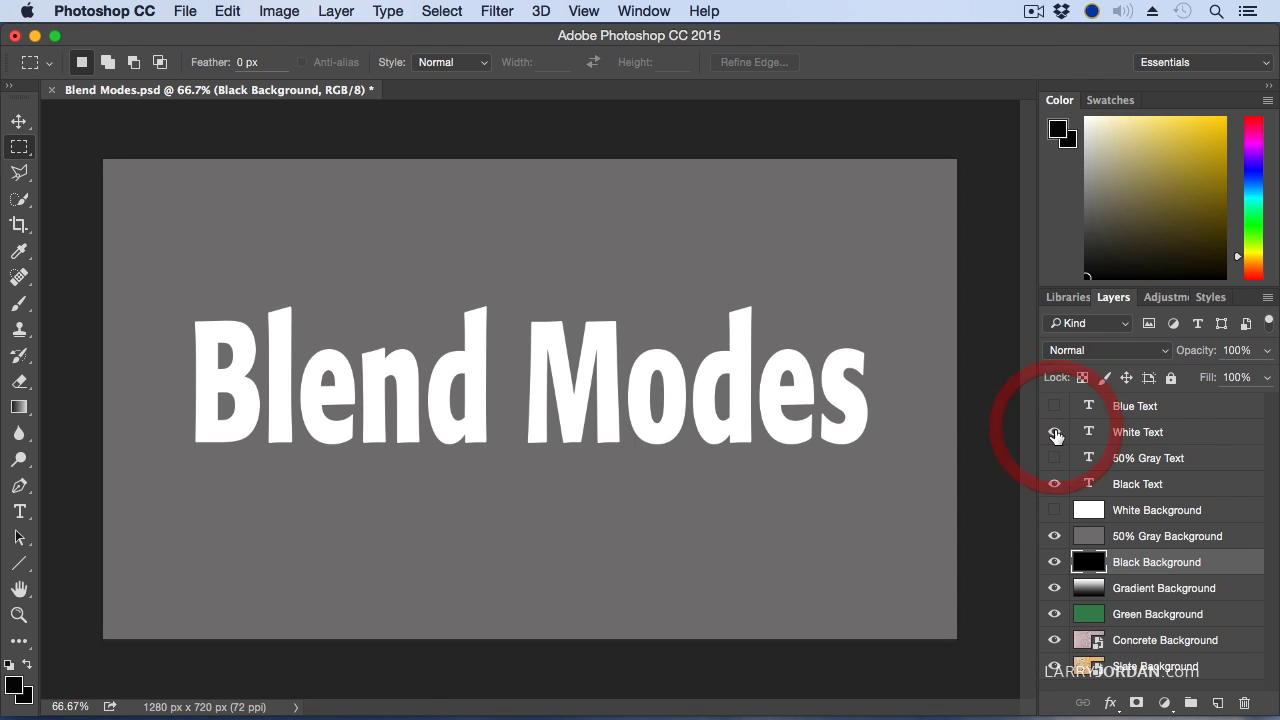
left_click(1055, 483)
left_click(1053, 431)
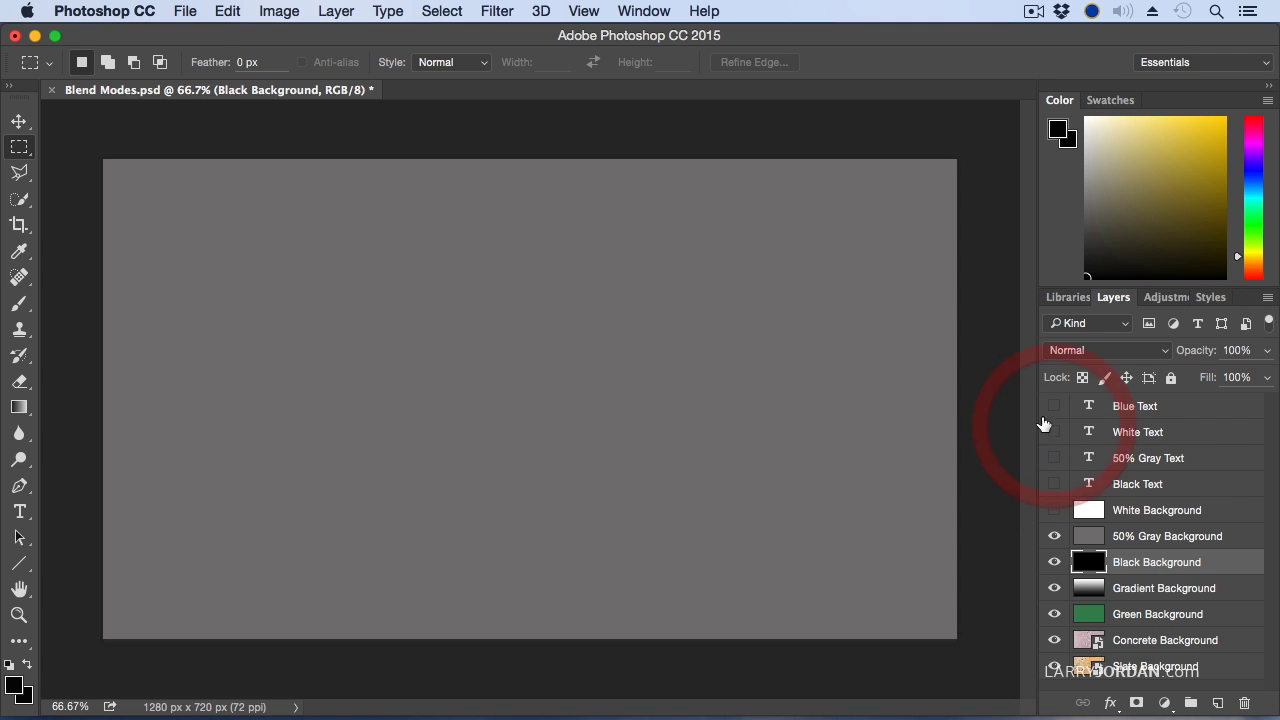
left_click(1055, 457)
left_click(1054, 431)
left_click(1054, 457)
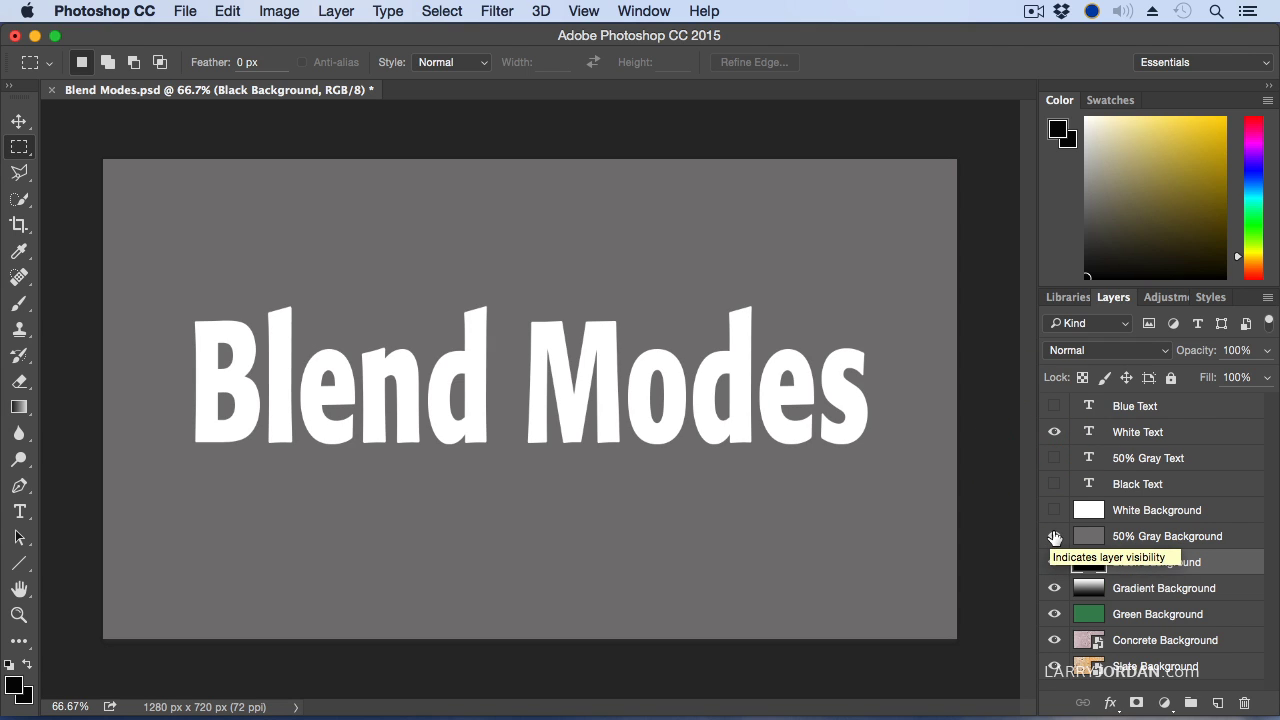
Cycle through the White, 50% Gray, Black, Gradient and Green backgrounds, ending on 50% Gray
left_click(1053, 511)
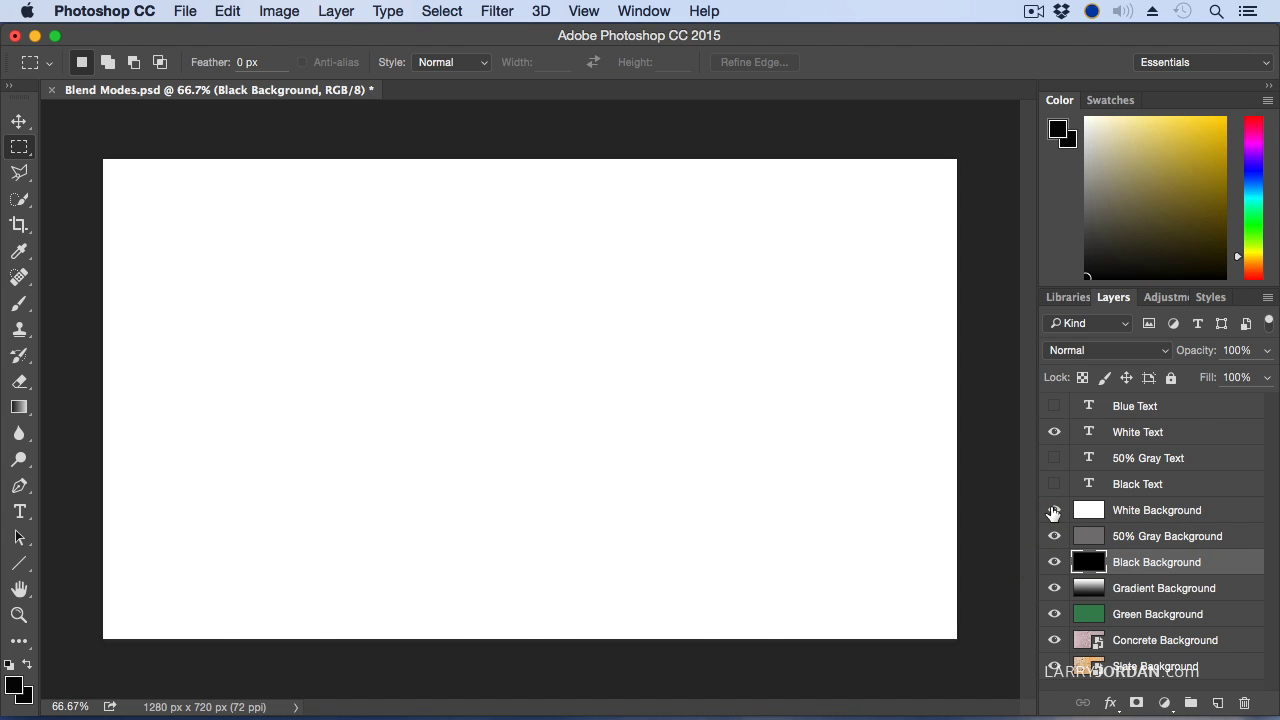
left_click(1052, 512)
left_click(1053, 511)
left_click(1052, 511)
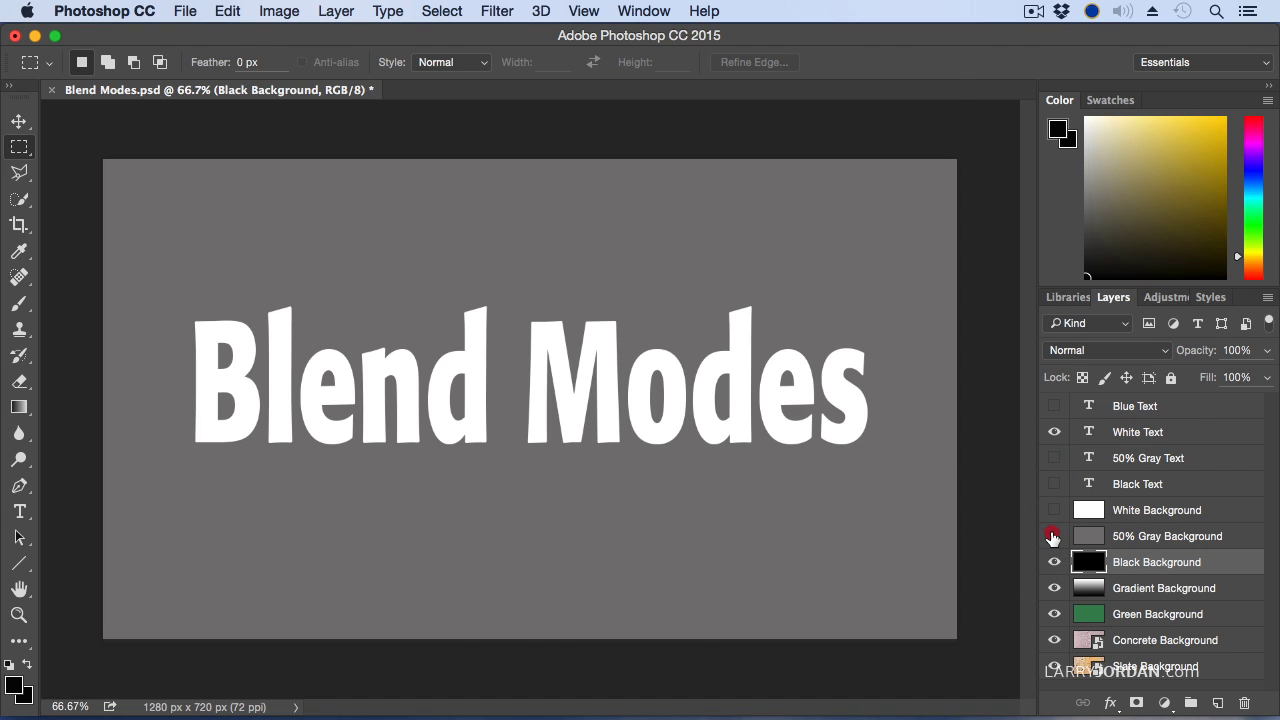
left_click(1053, 536)
left_click(1054, 562)
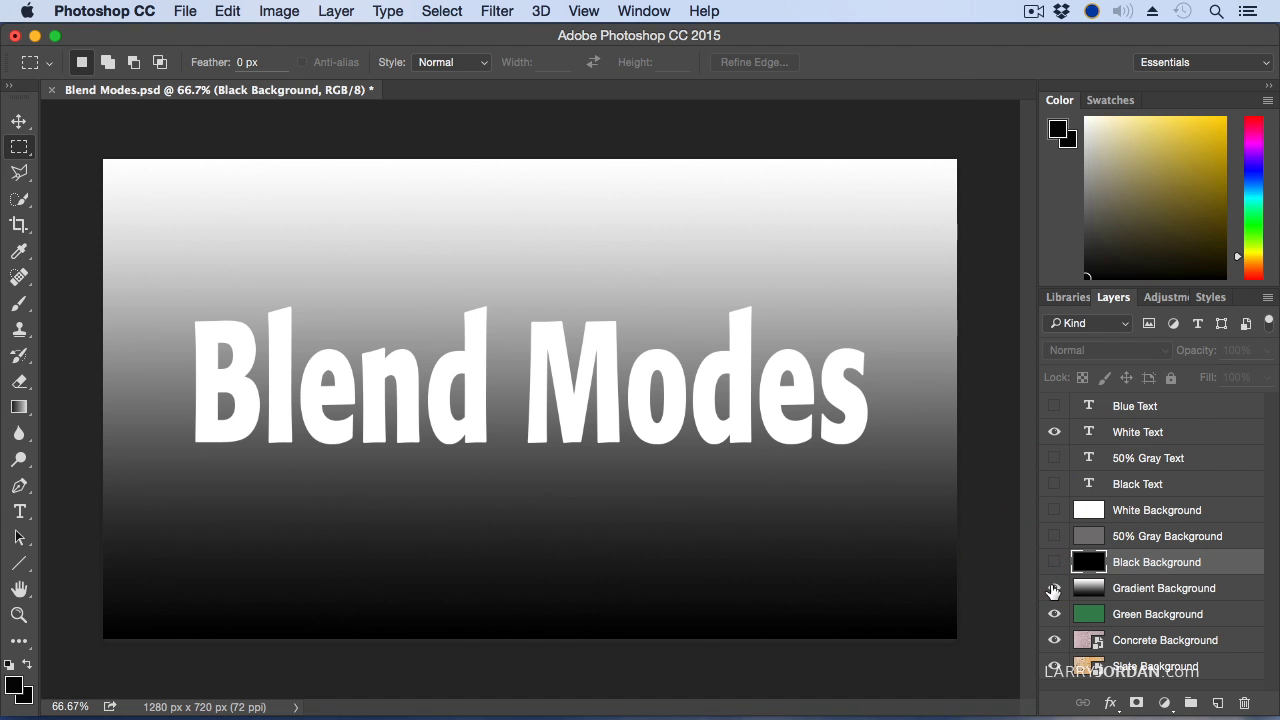
left_click(1053, 589)
left_click(1054, 563)
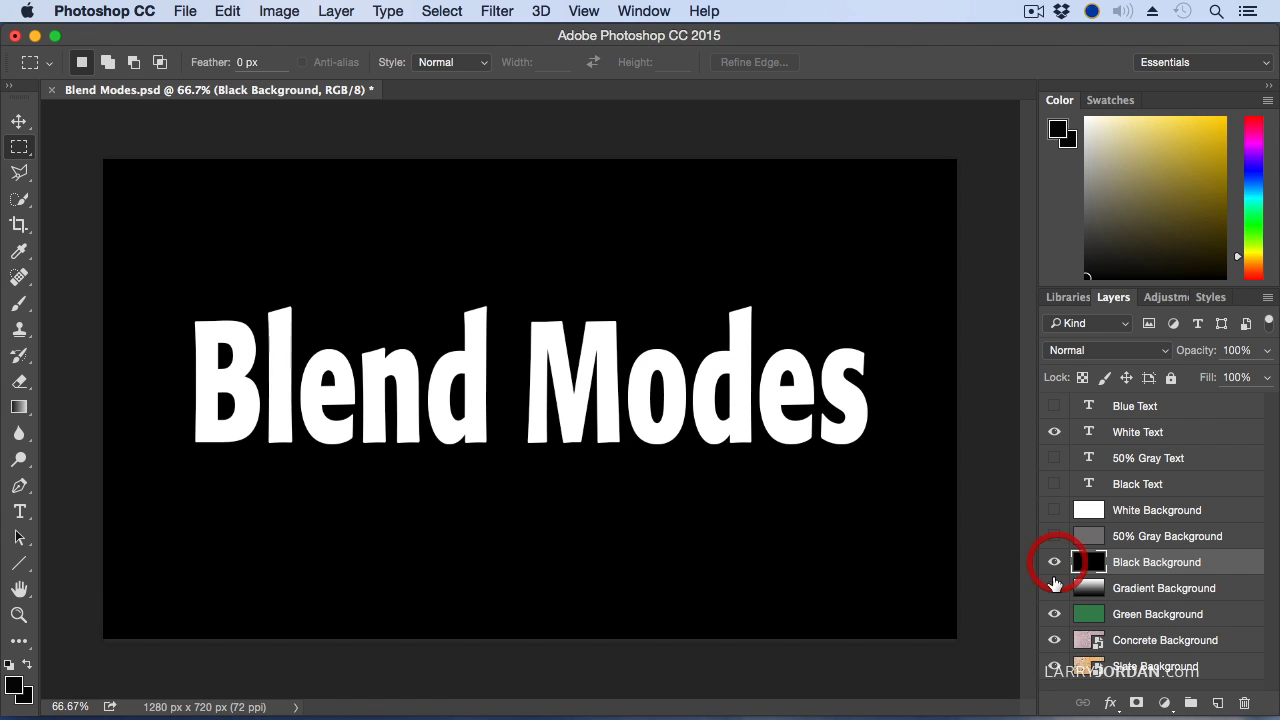
left_click(1053, 536)
left_click(1053, 510)
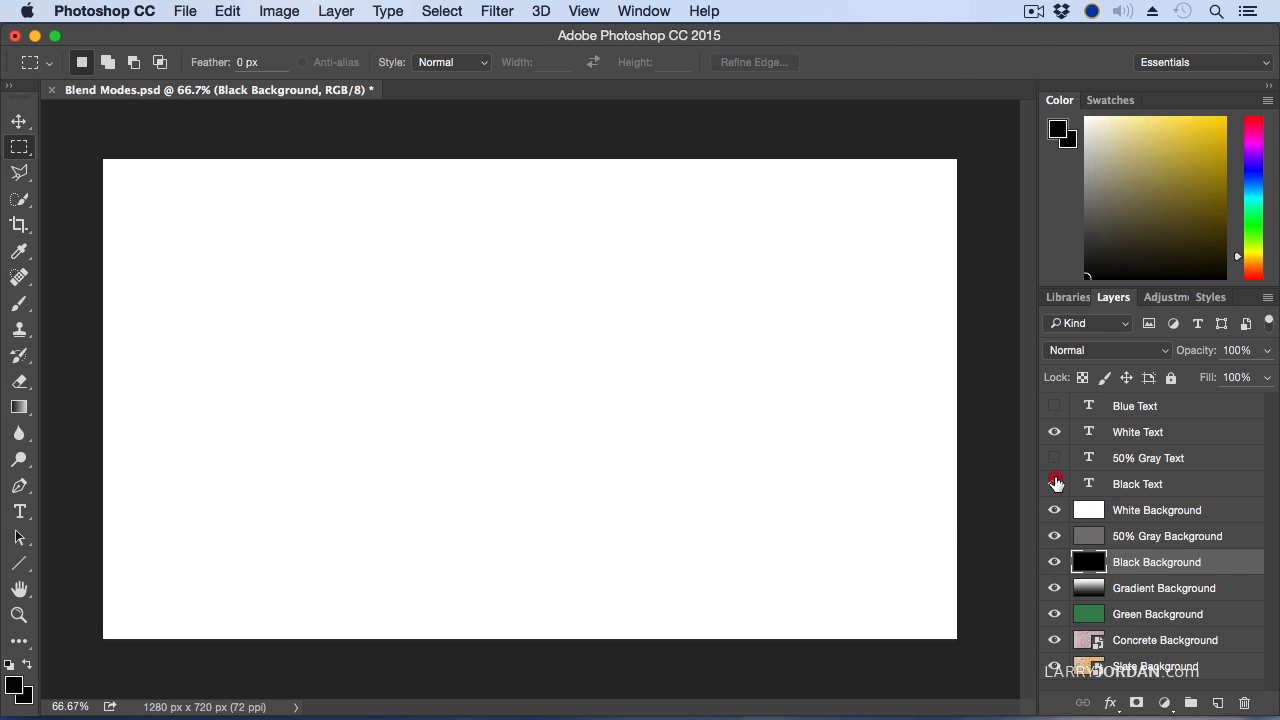
left_click(1054, 484)
left_click(1054, 484)
left_click(1054, 510)
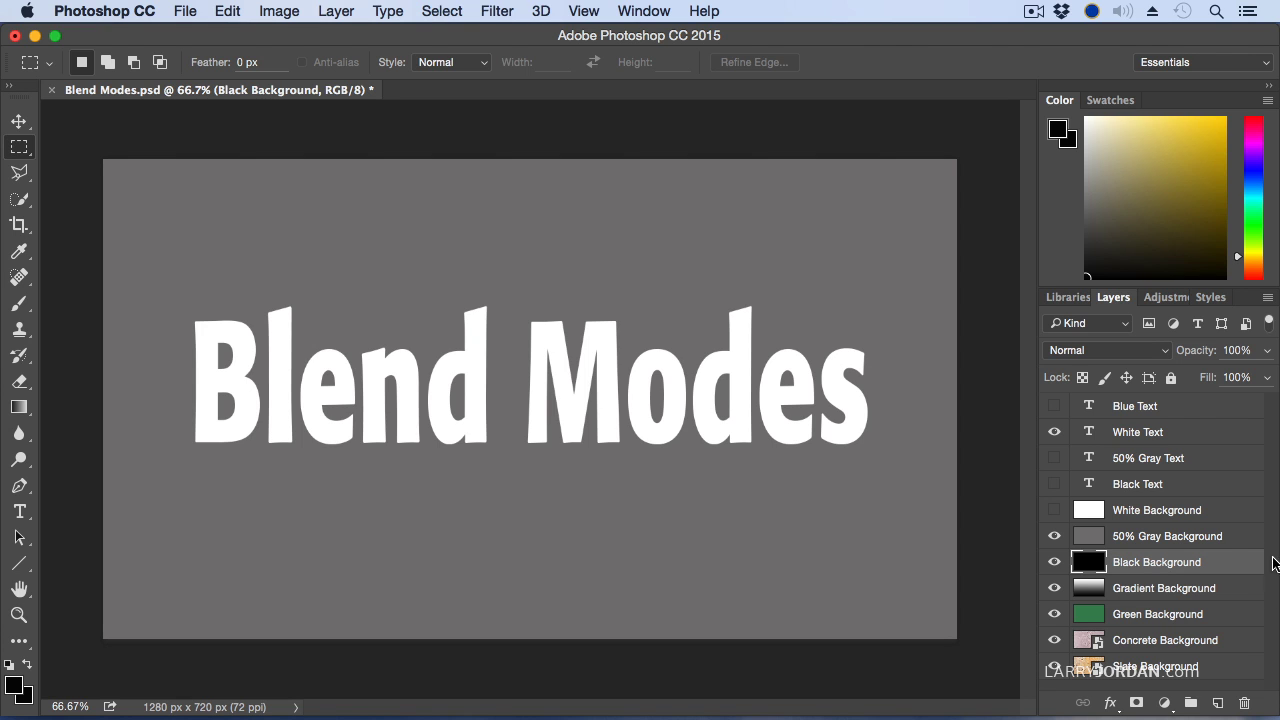
Select the White Text layer and change its blend mode from Normal to Screen
left_click(1150, 432)
left_click(1128, 356)
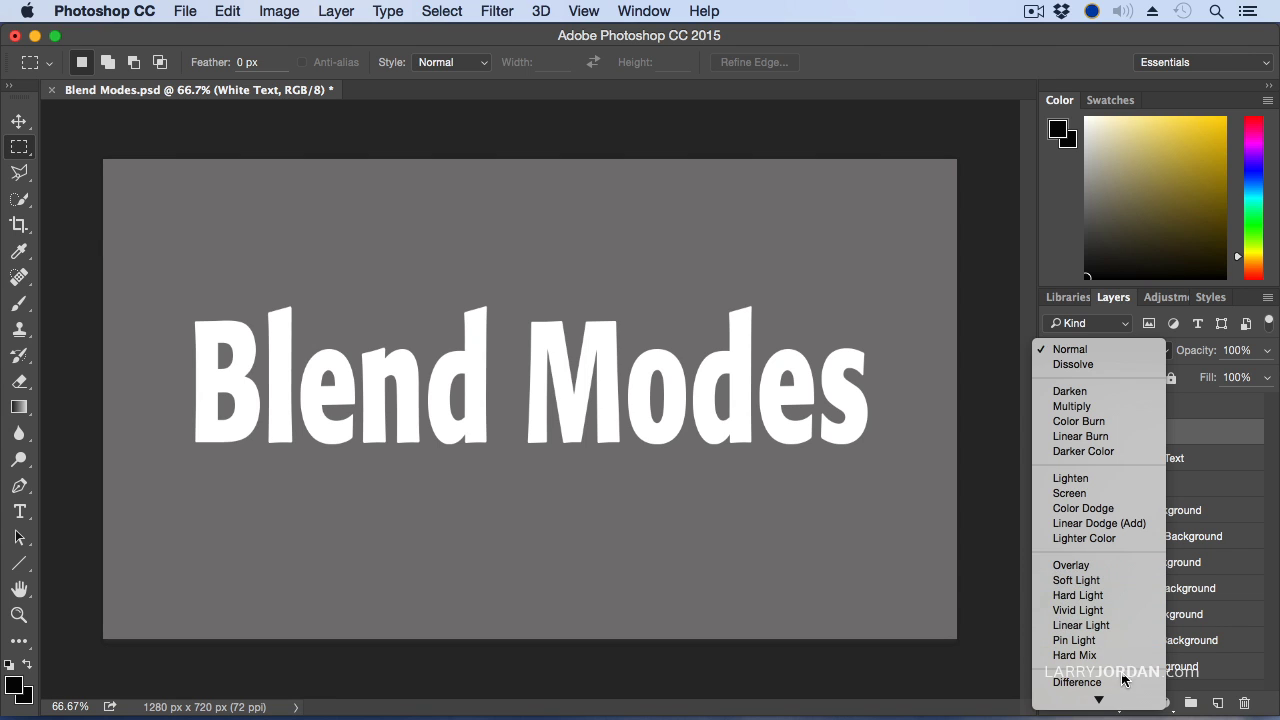
scroll(1126, 682, "down", 3)
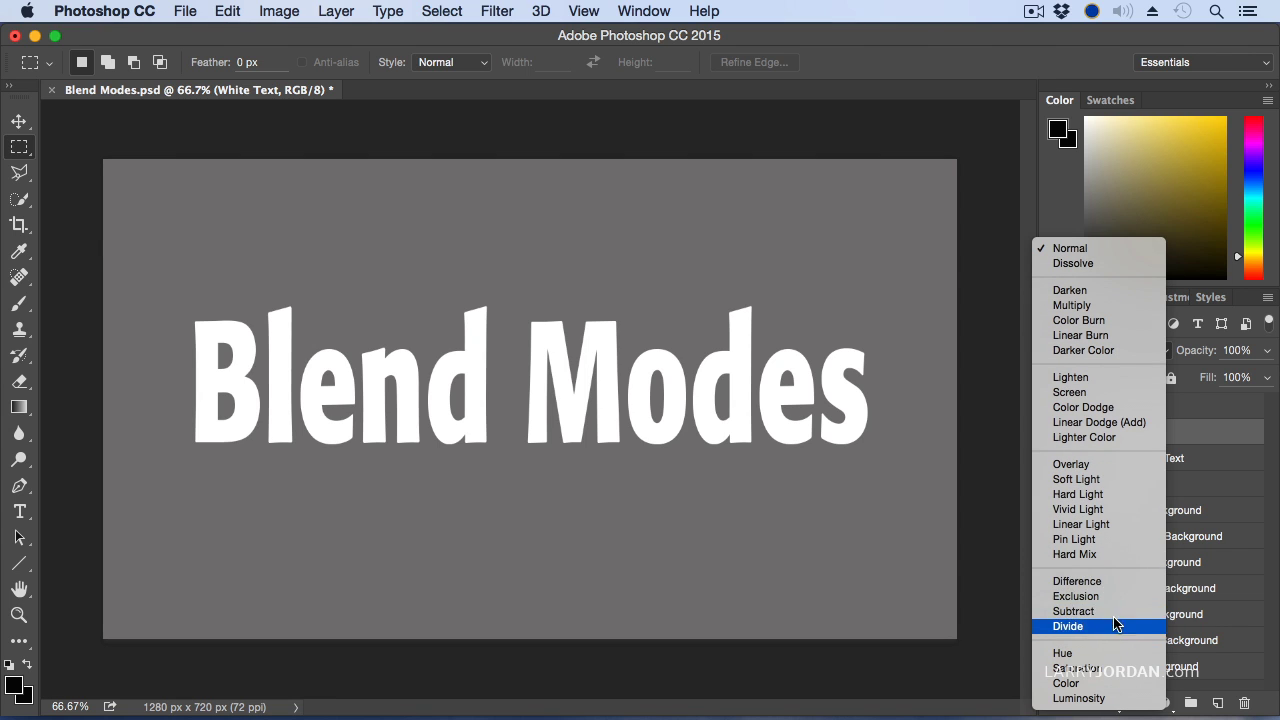
left_click(1082, 392)
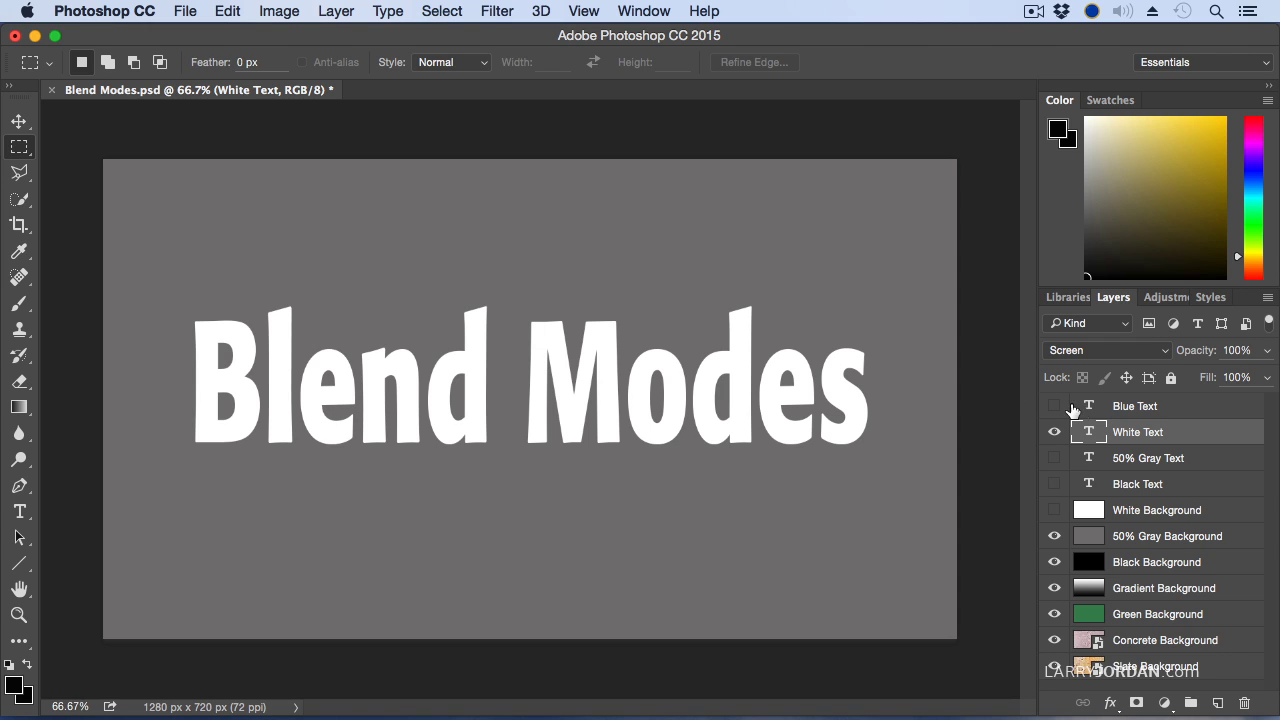
Swap White Text for 50% Gray Text and hide the 50% Gray Background to show black
left_click(1054, 432)
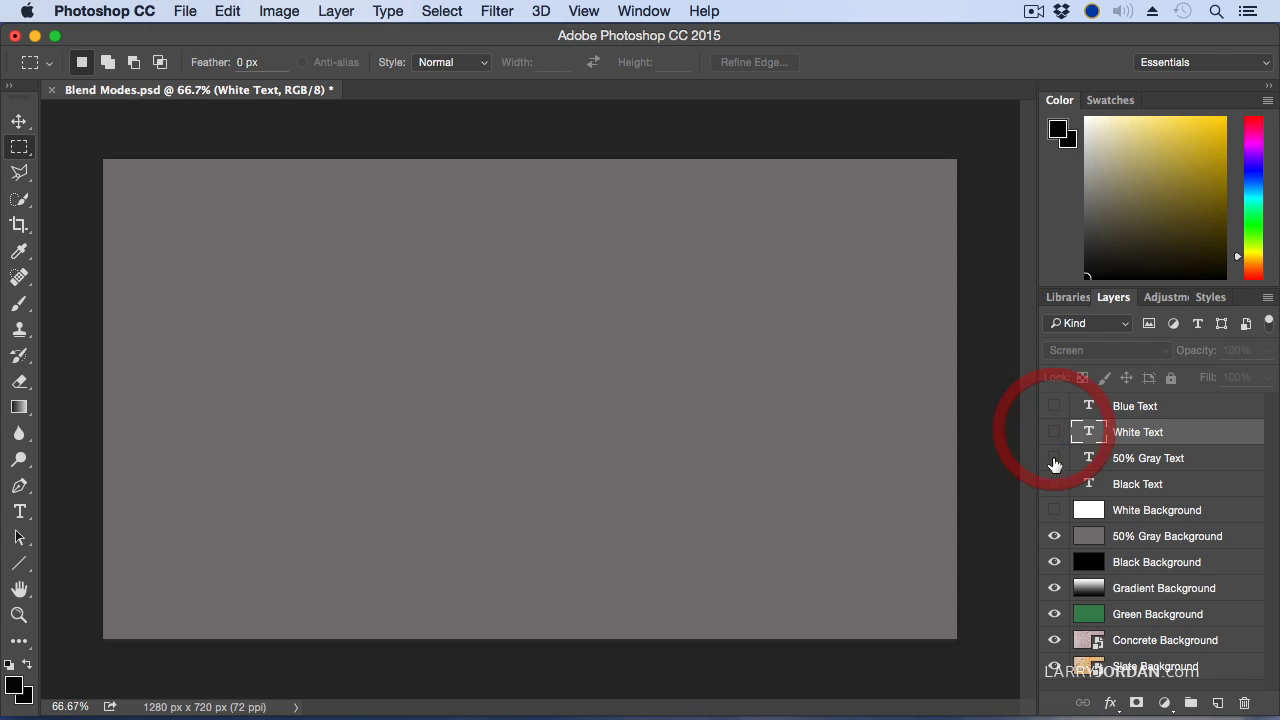
left_click(1054, 457)
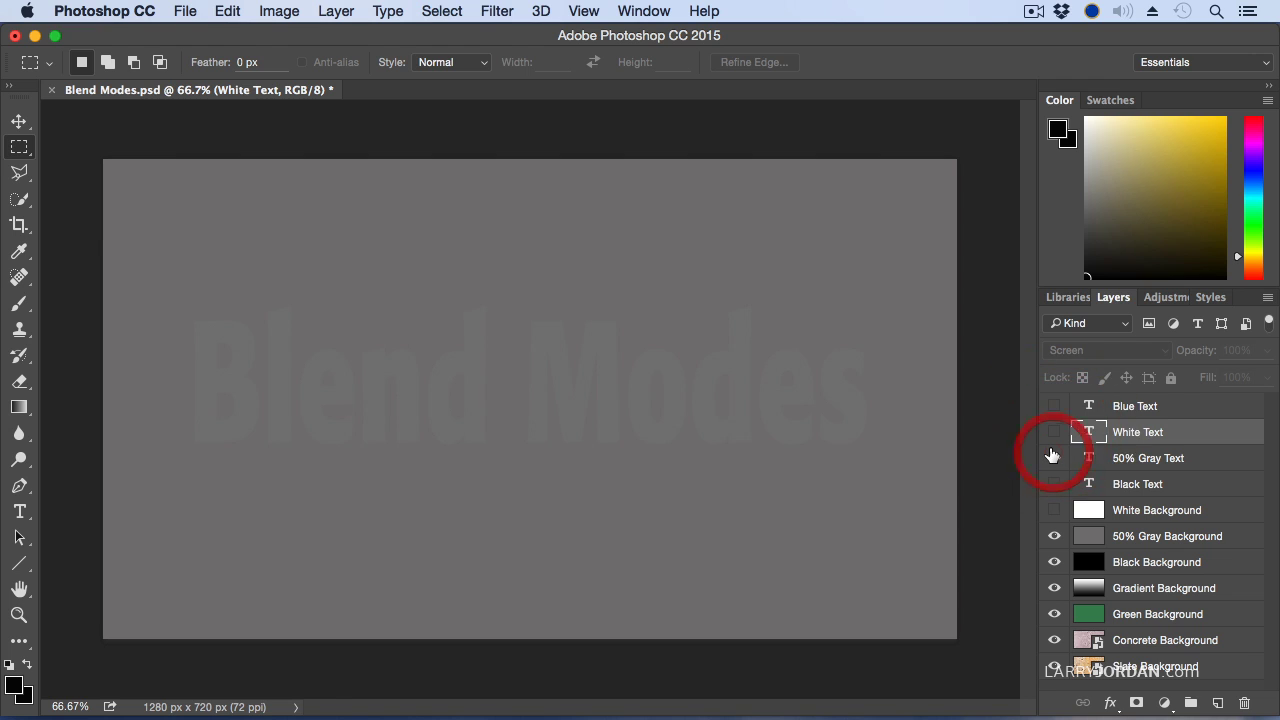
left_click(1055, 534)
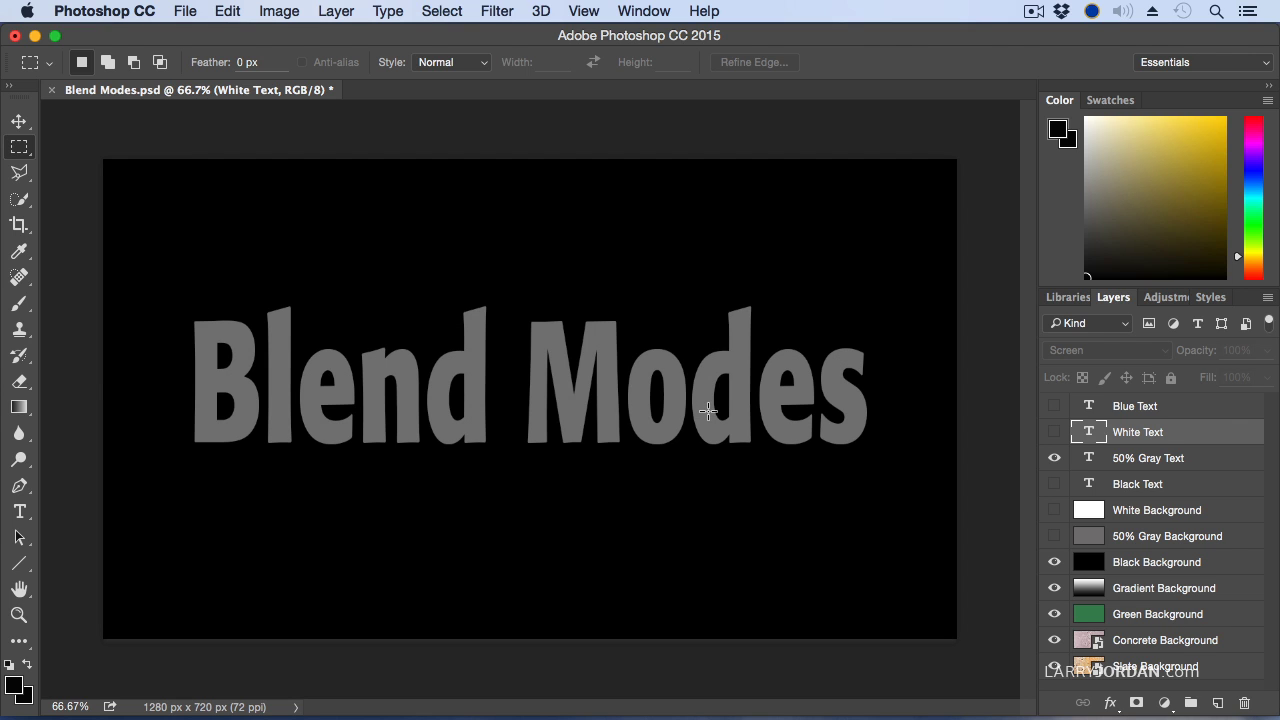
Set the 50% Gray Text layer's blend mode to Screen
left_click(1152, 457)
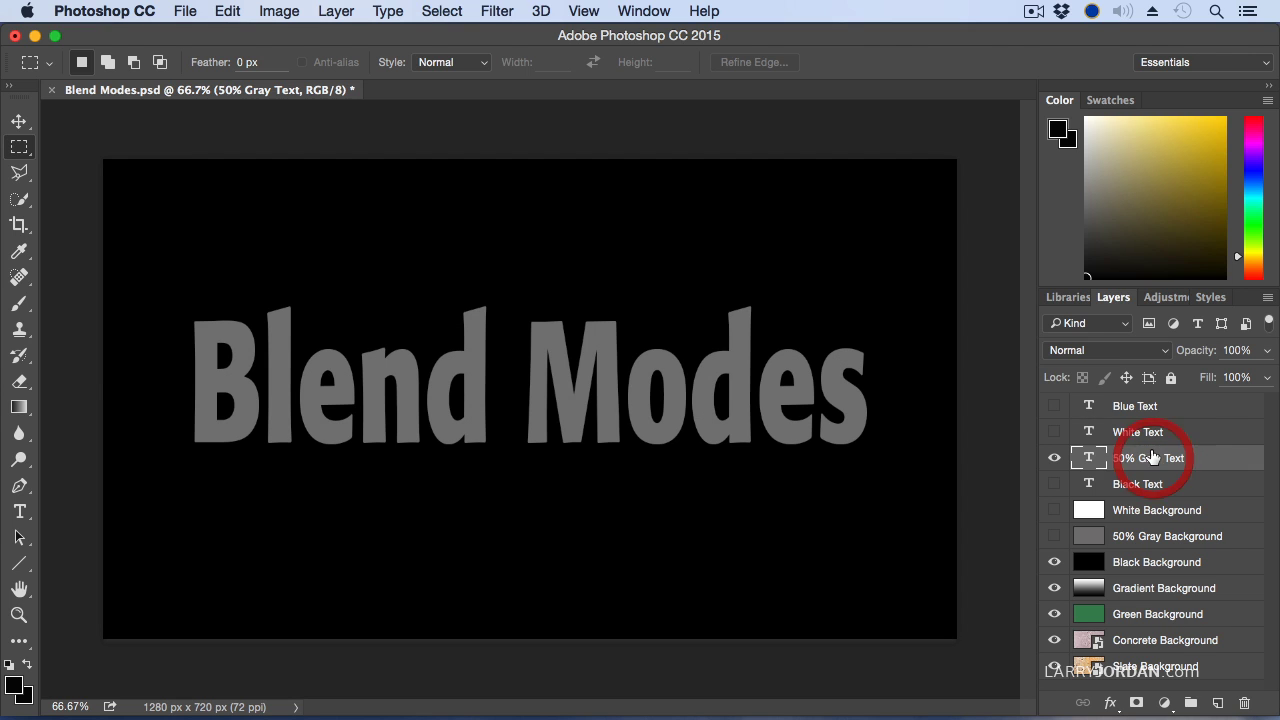
left_click(1100, 350)
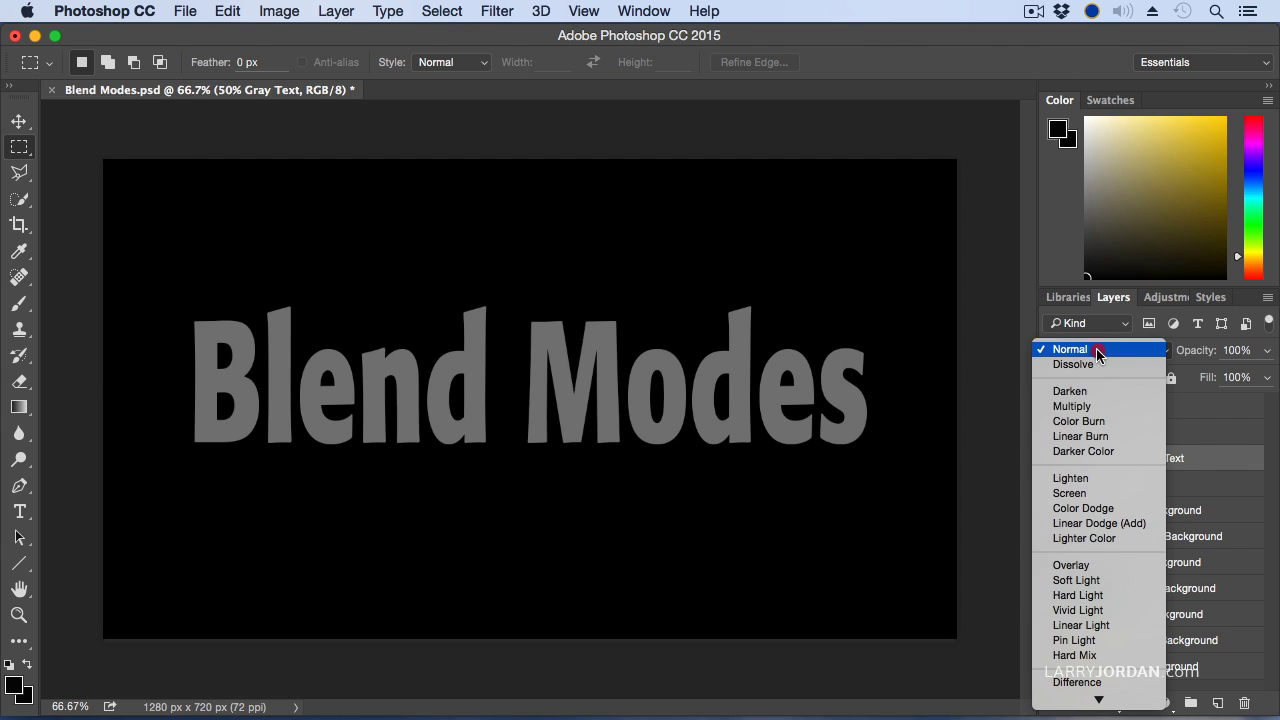
left_click(1114, 494)
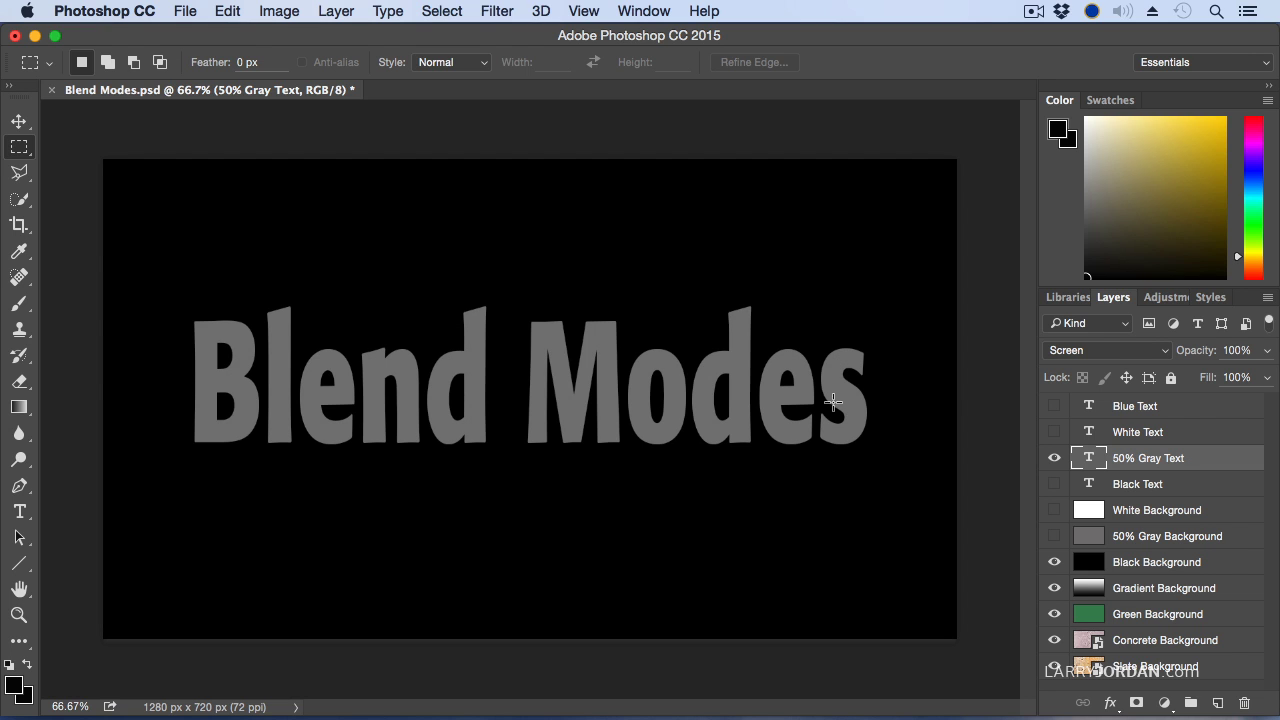
Return the 50% Gray Text to Normal and hide the Black Background to reveal the gradient
left_click(1097, 352)
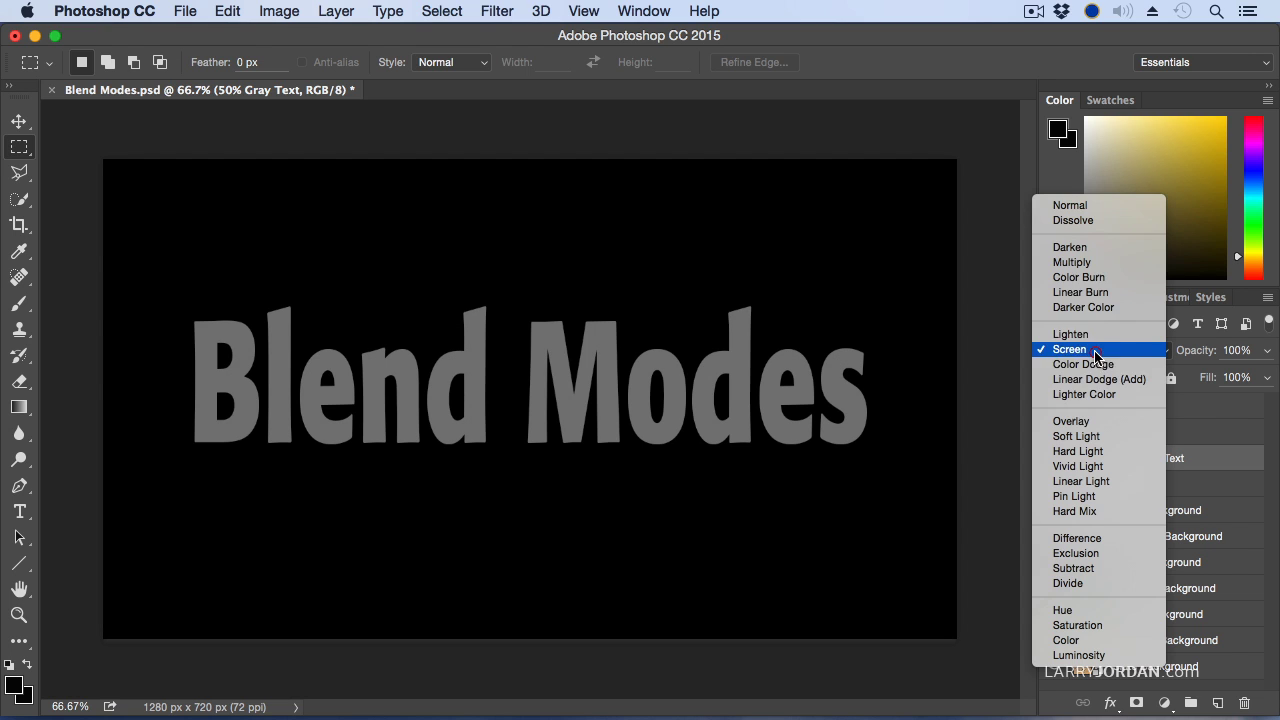
left_click(1091, 209)
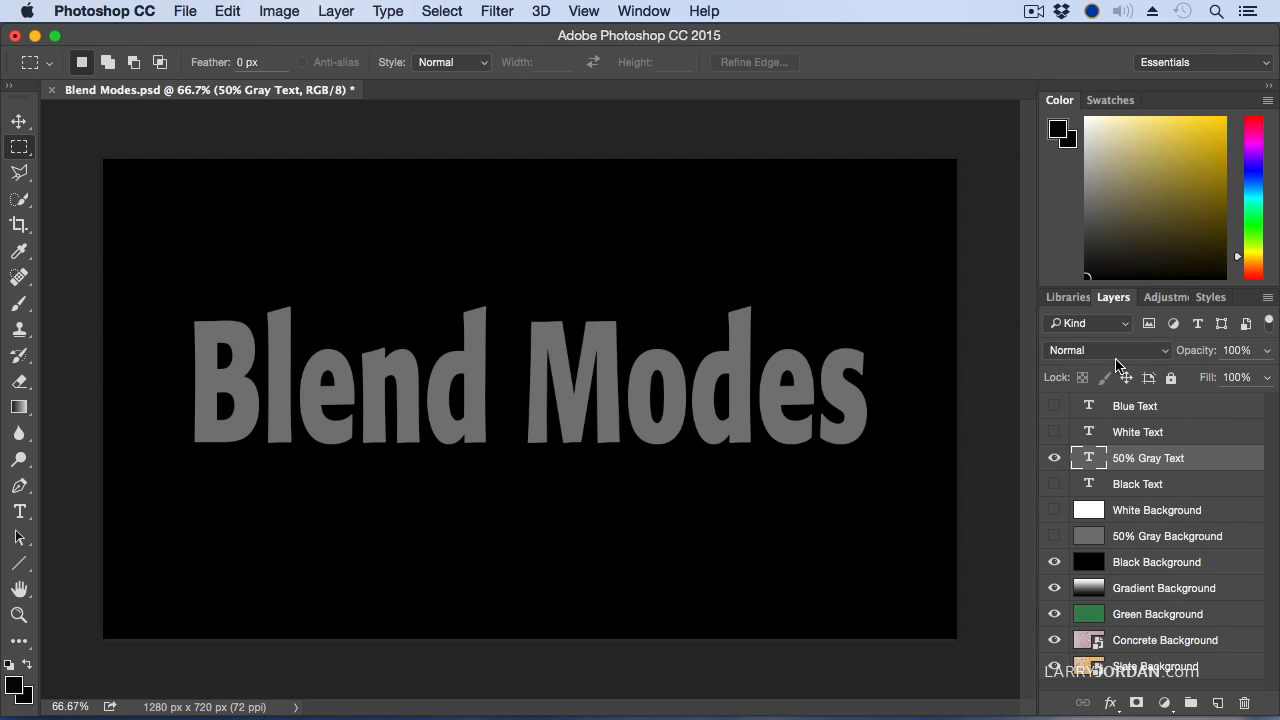
left_click(1115, 352)
left_click(1097, 350)
left_click(1054, 562)
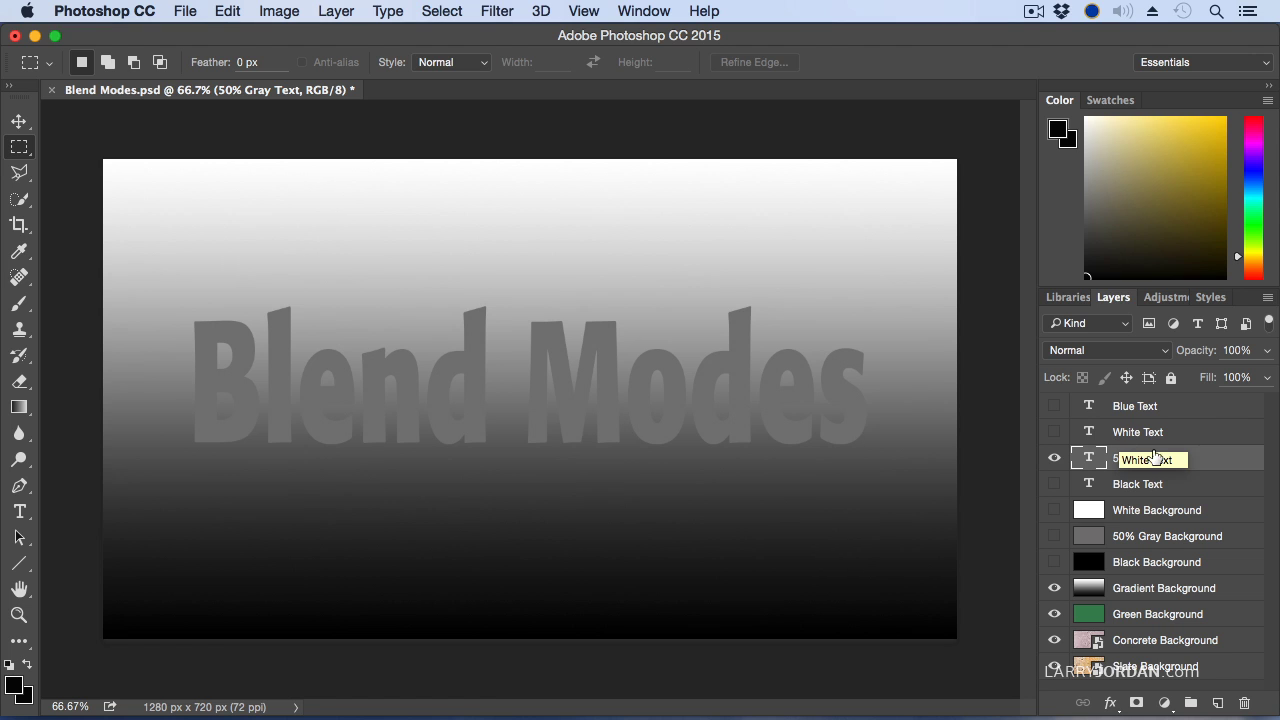
Try Screen and Multiply on the 50% Gray Text, then leave it in Overlay
left_click(1219, 460)
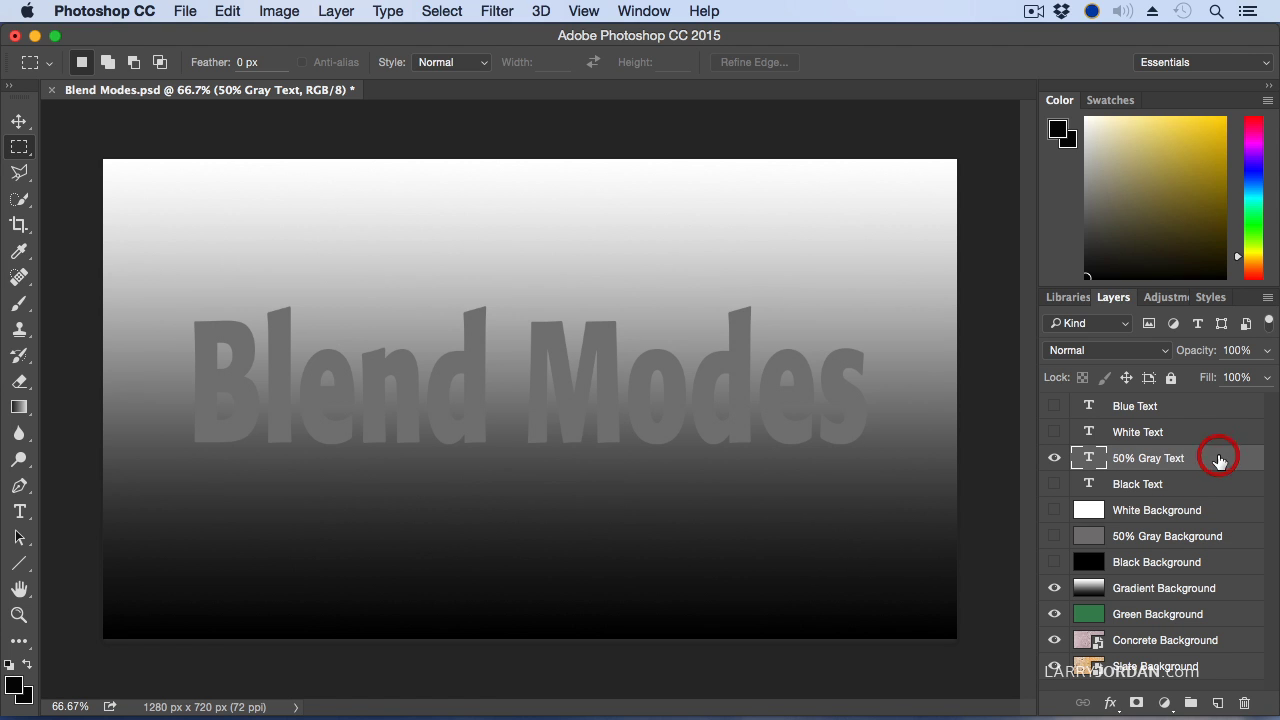
left_click(1100, 351)
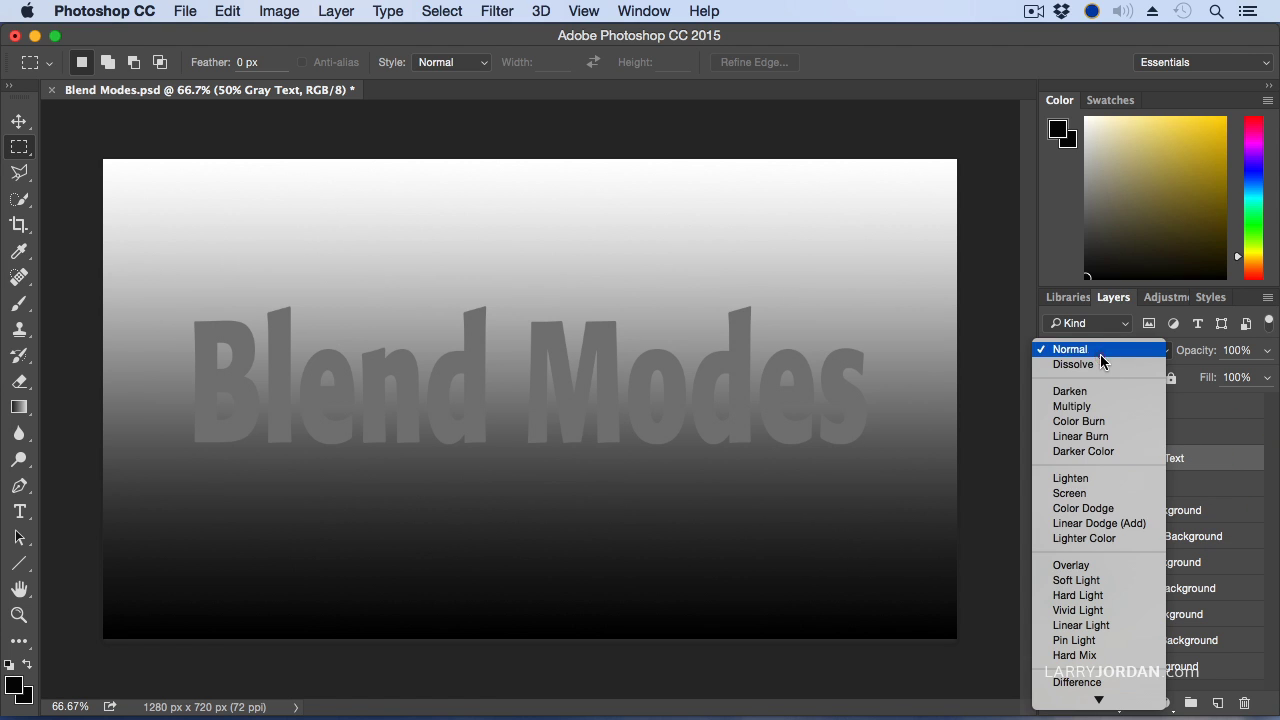
left_click(1100, 493)
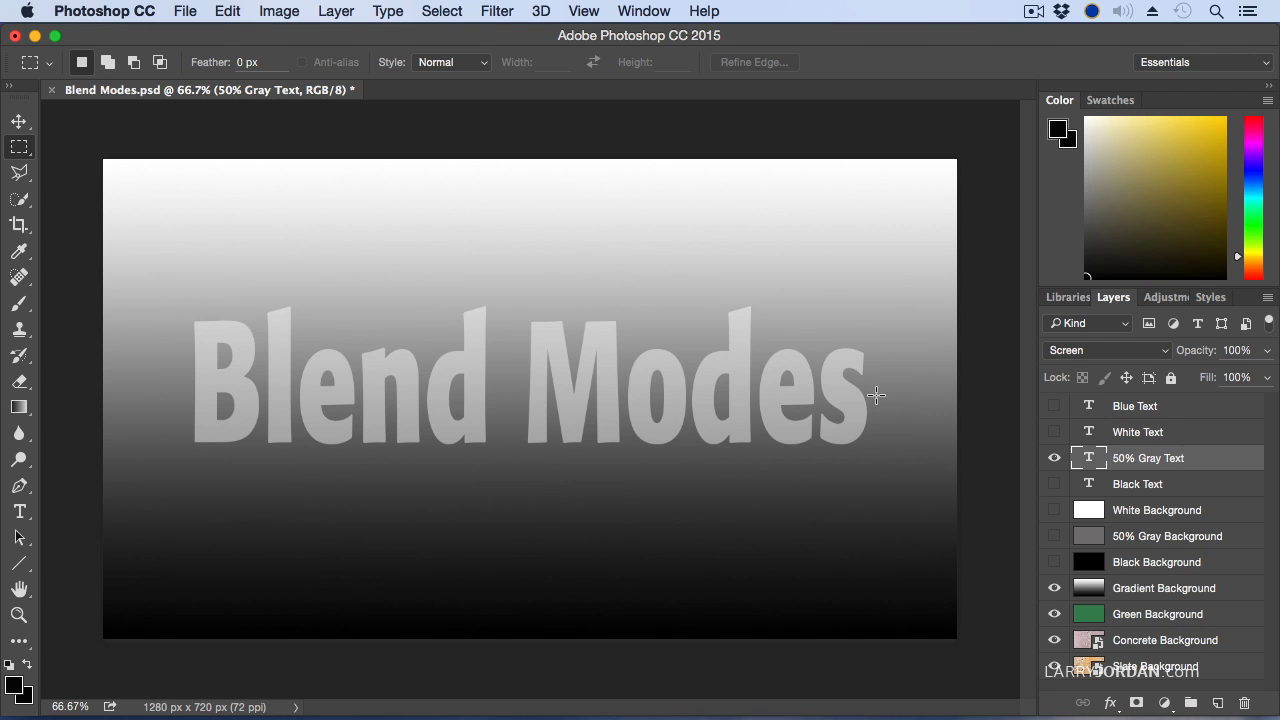
left_click(1090, 351)
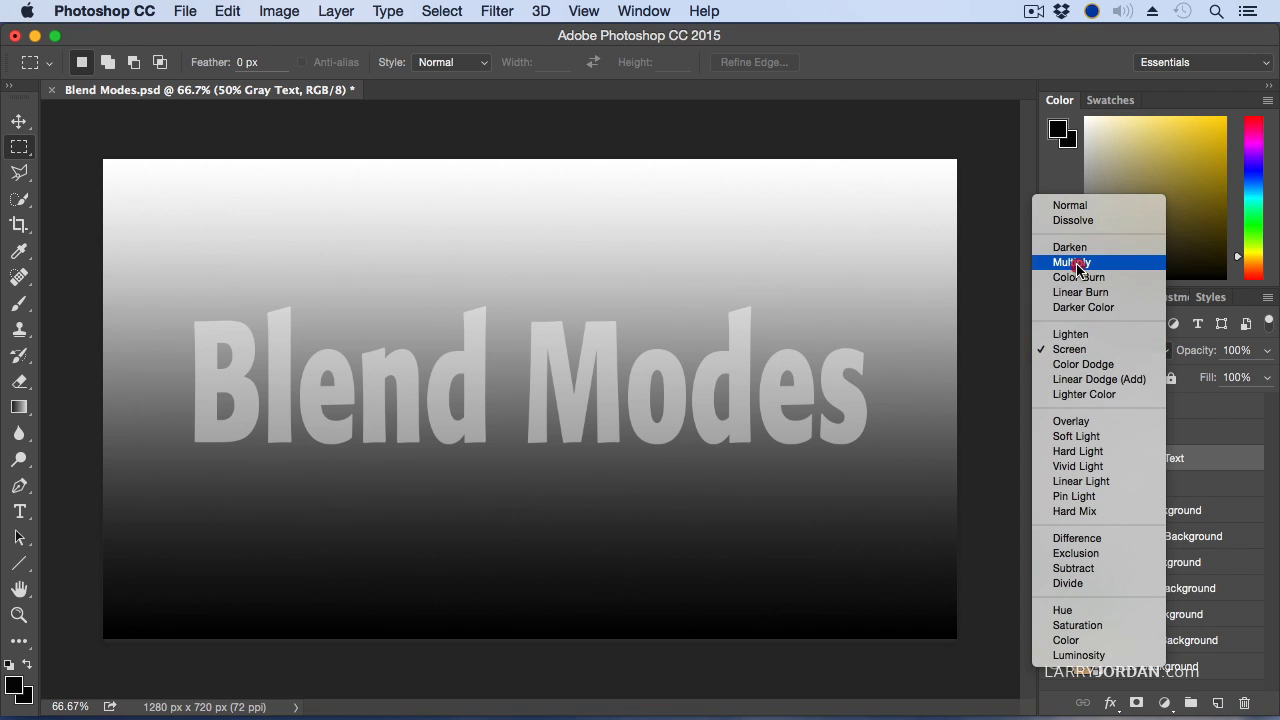
left_click(1077, 264)
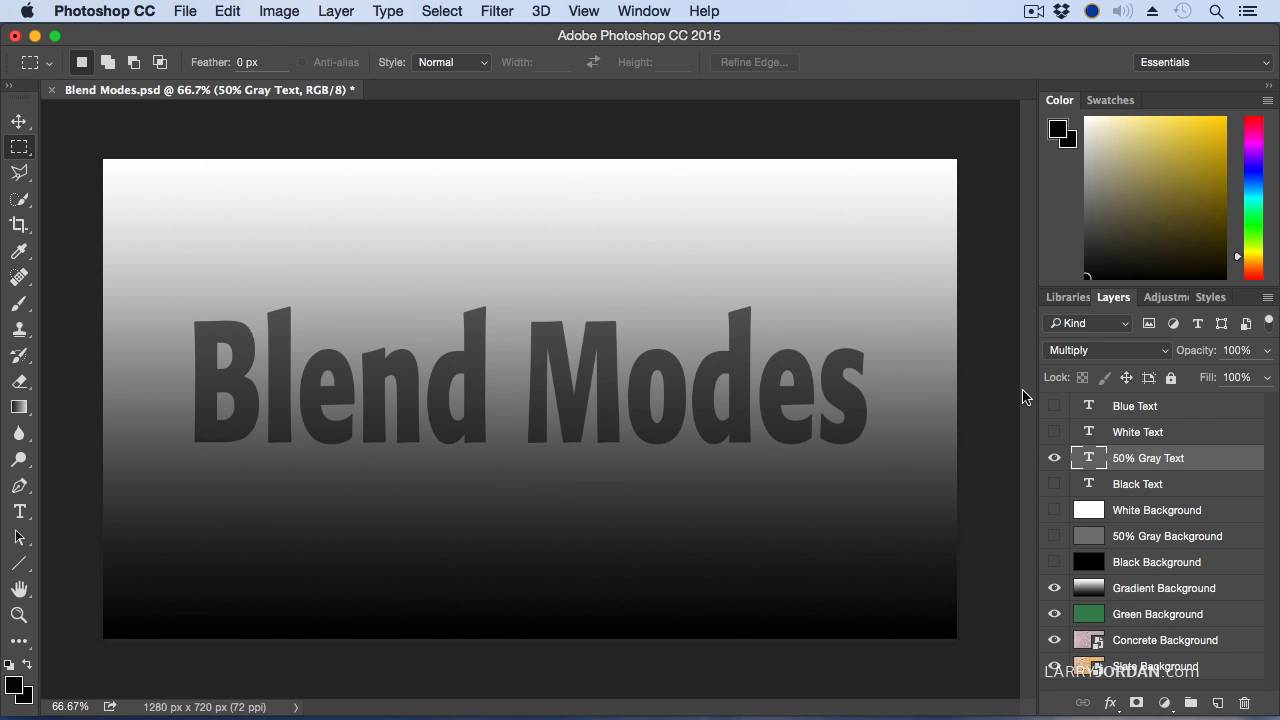
left_click(1089, 358)
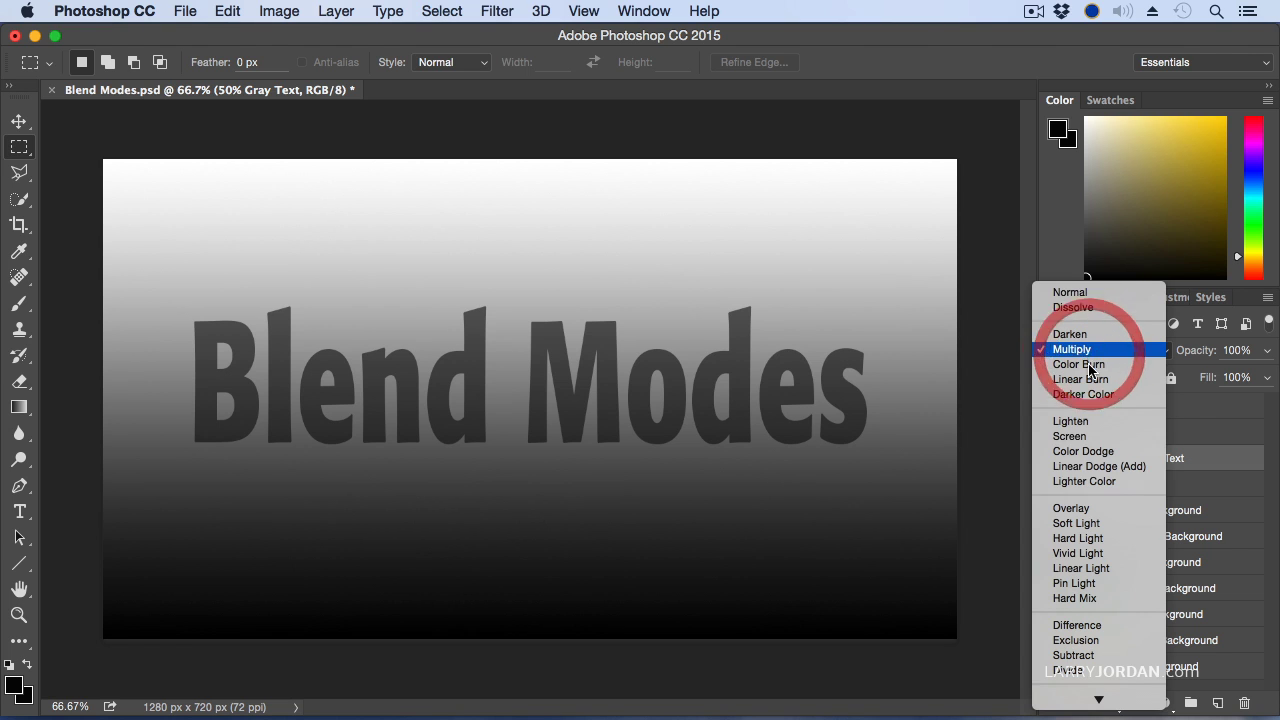
left_click(1077, 506)
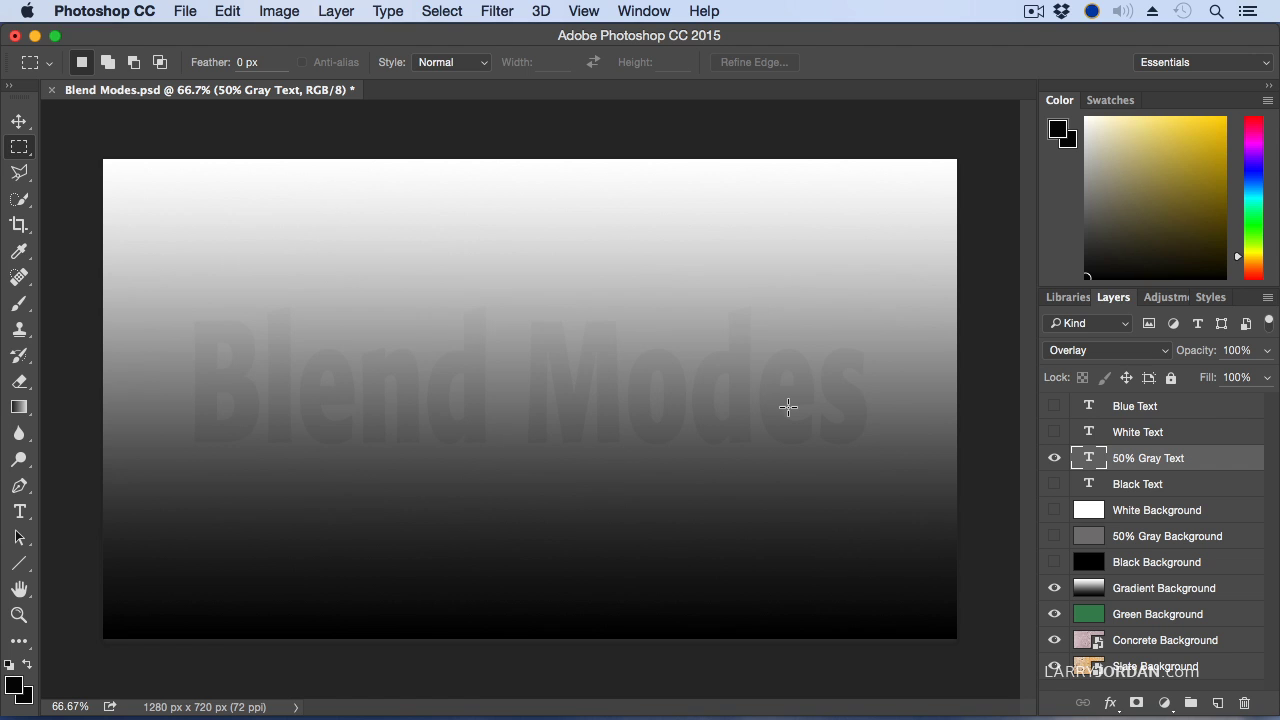
Reset the gray text to Normal, hide the Gradient Background to show green, then apply Screen
left_click(1099, 356)
left_click(1070, 133)
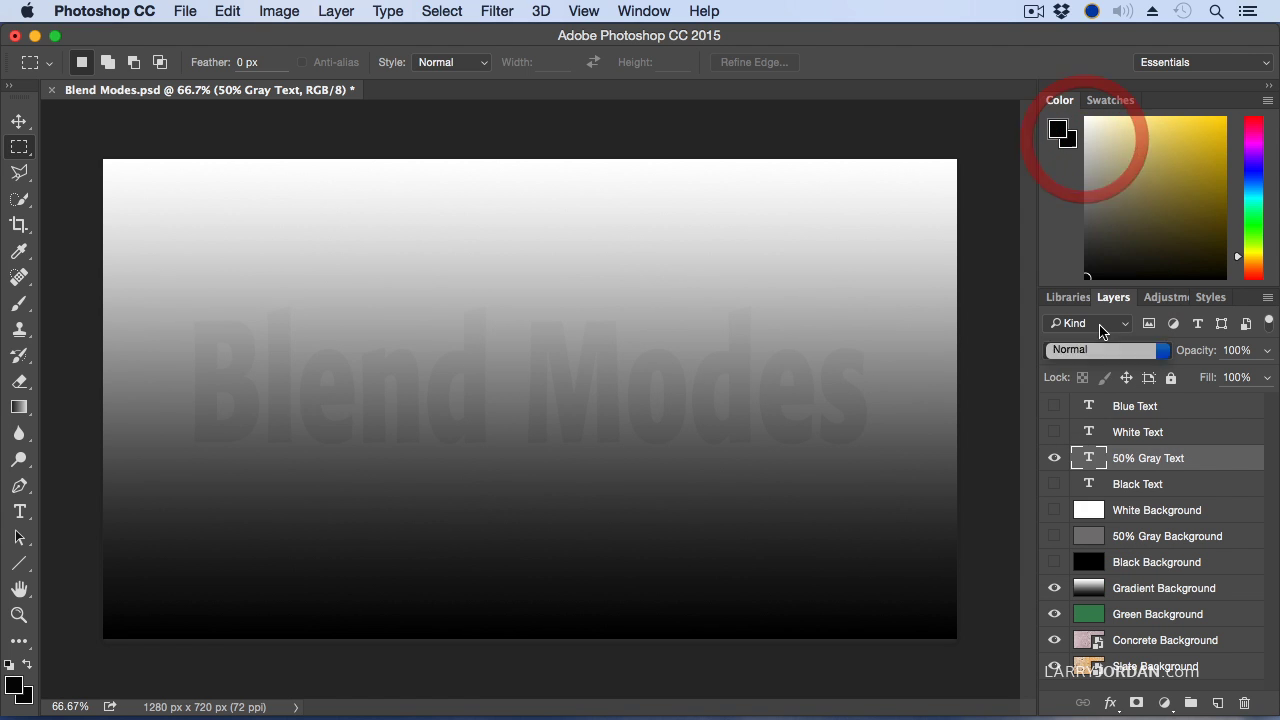
left_click(1054, 588)
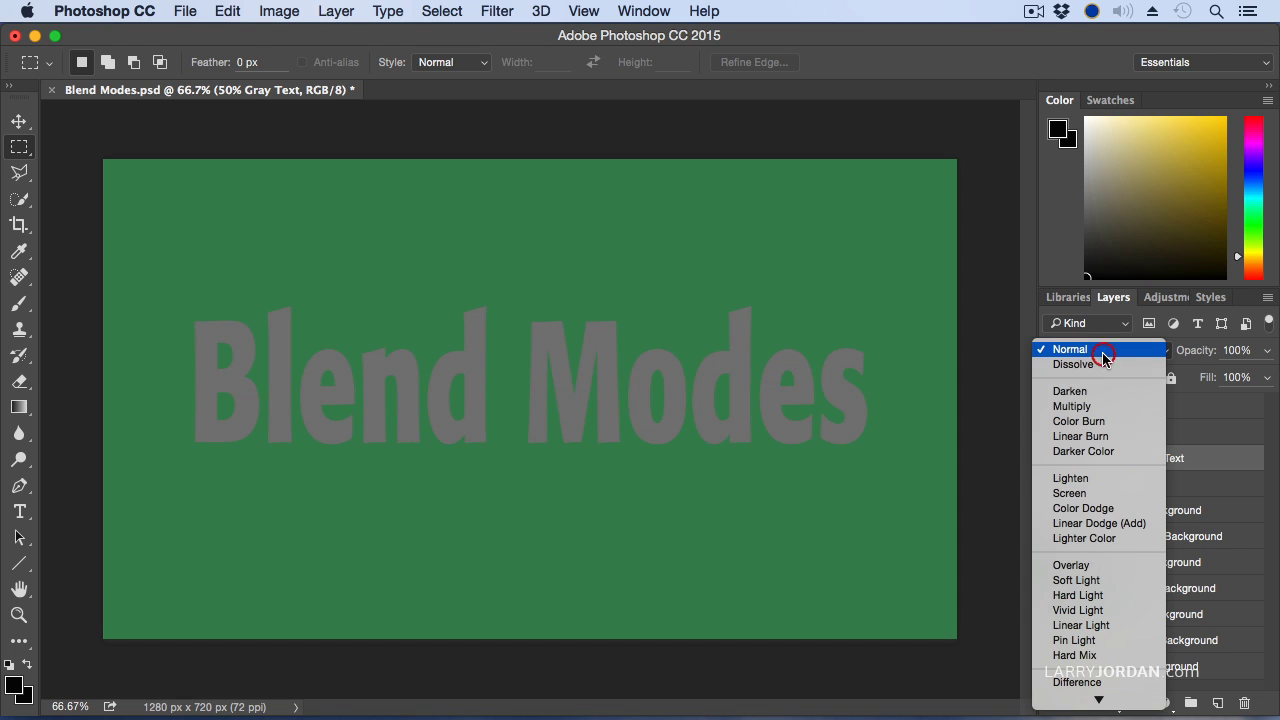
left_click(1106, 352)
left_click(1099, 496)
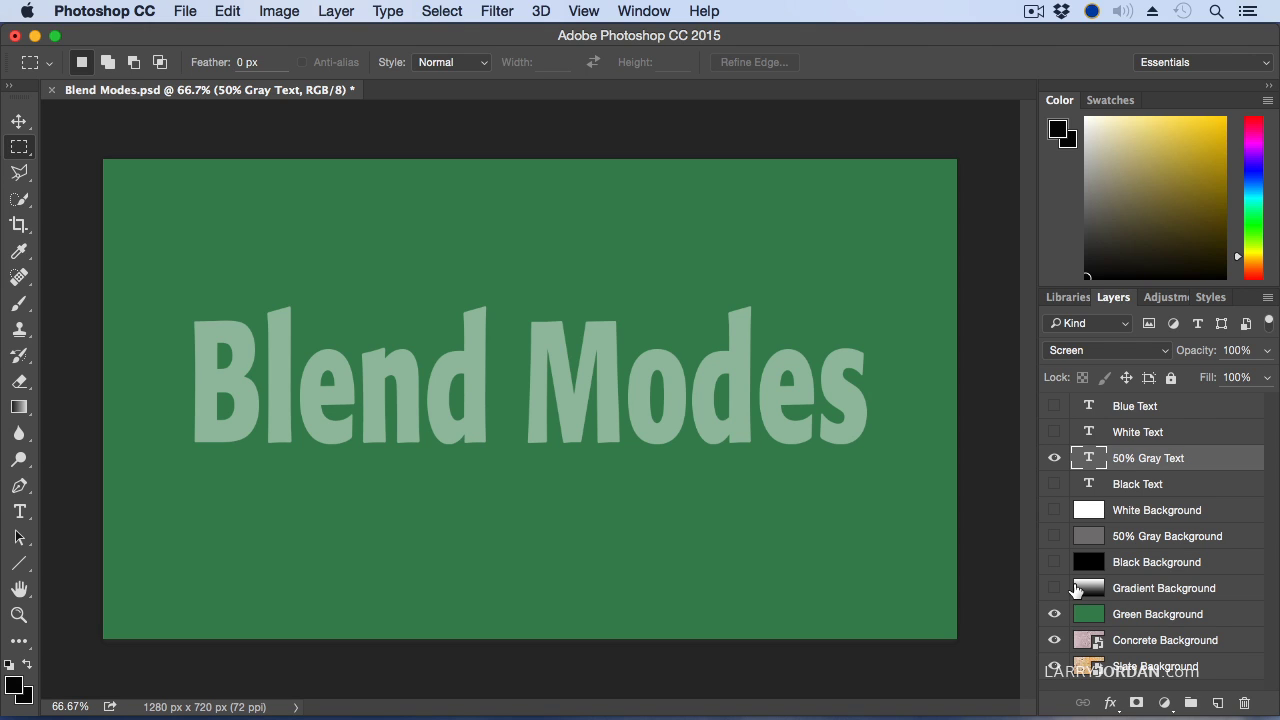
left_click(1054, 458)
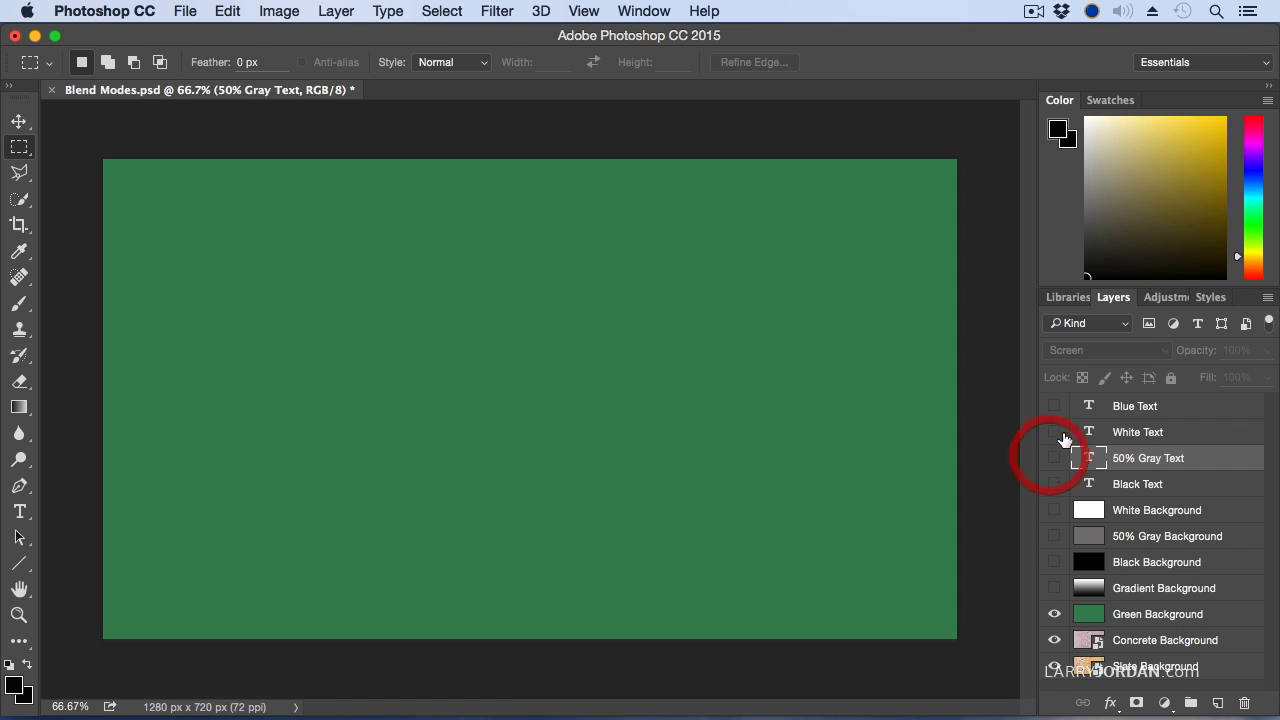
left_click(1135, 432)
left_click(1055, 432)
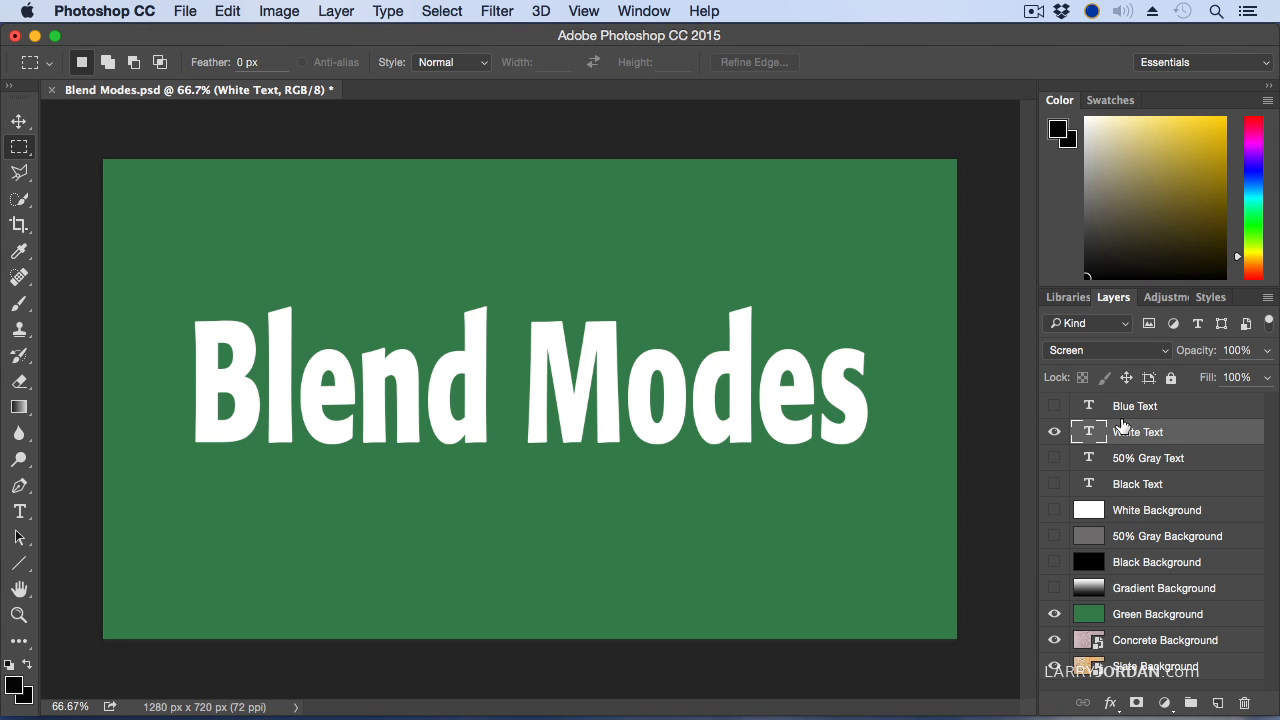
left_click(1054, 484)
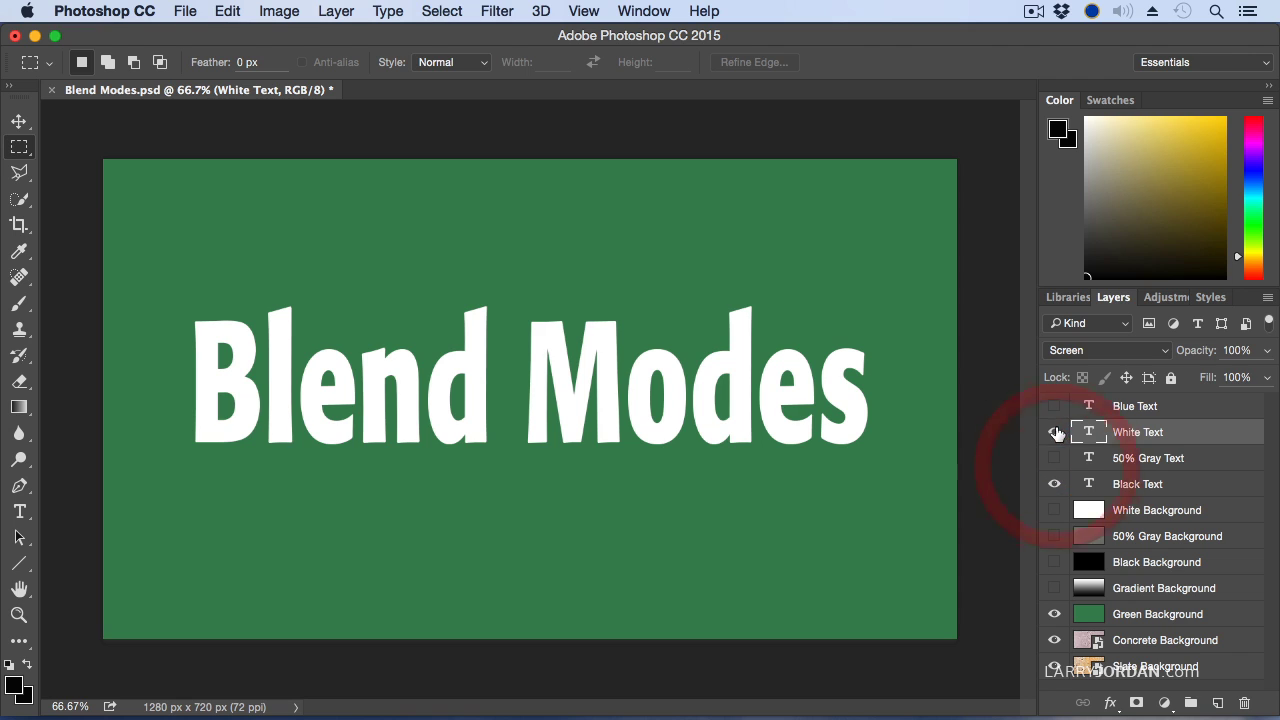
left_click(1054, 432)
left_click(1135, 484)
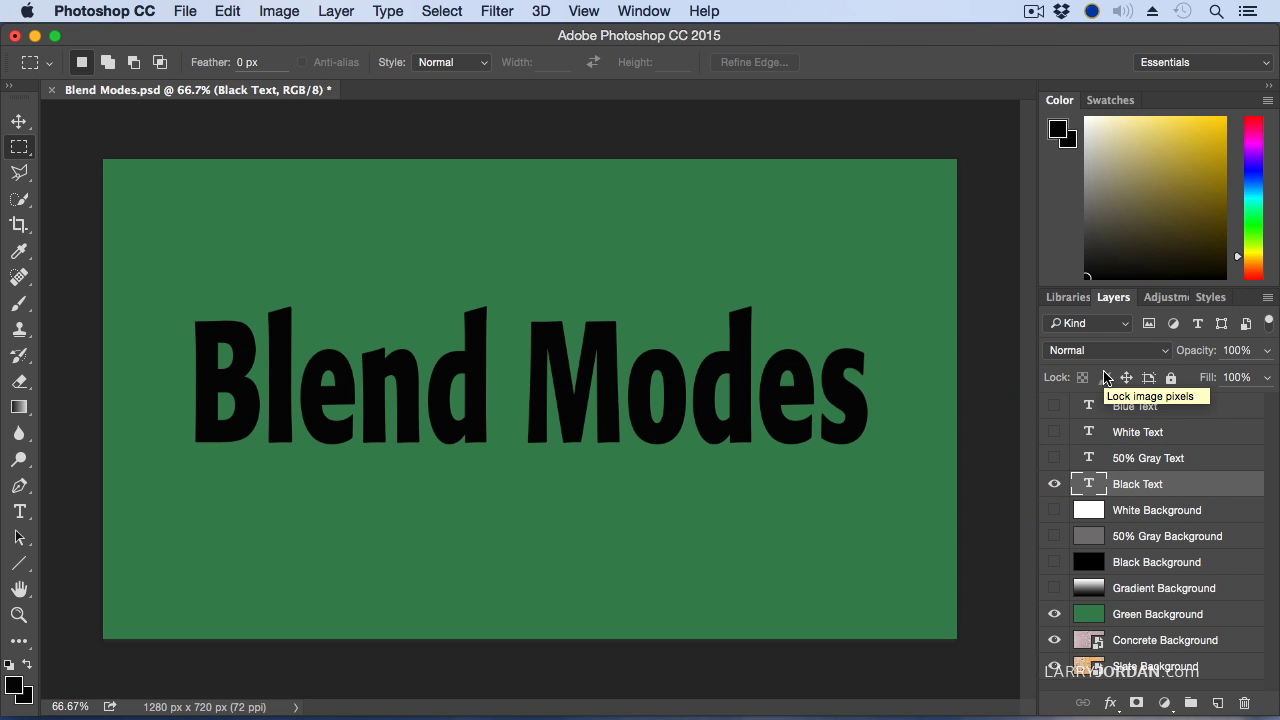
left_click(1054, 484)
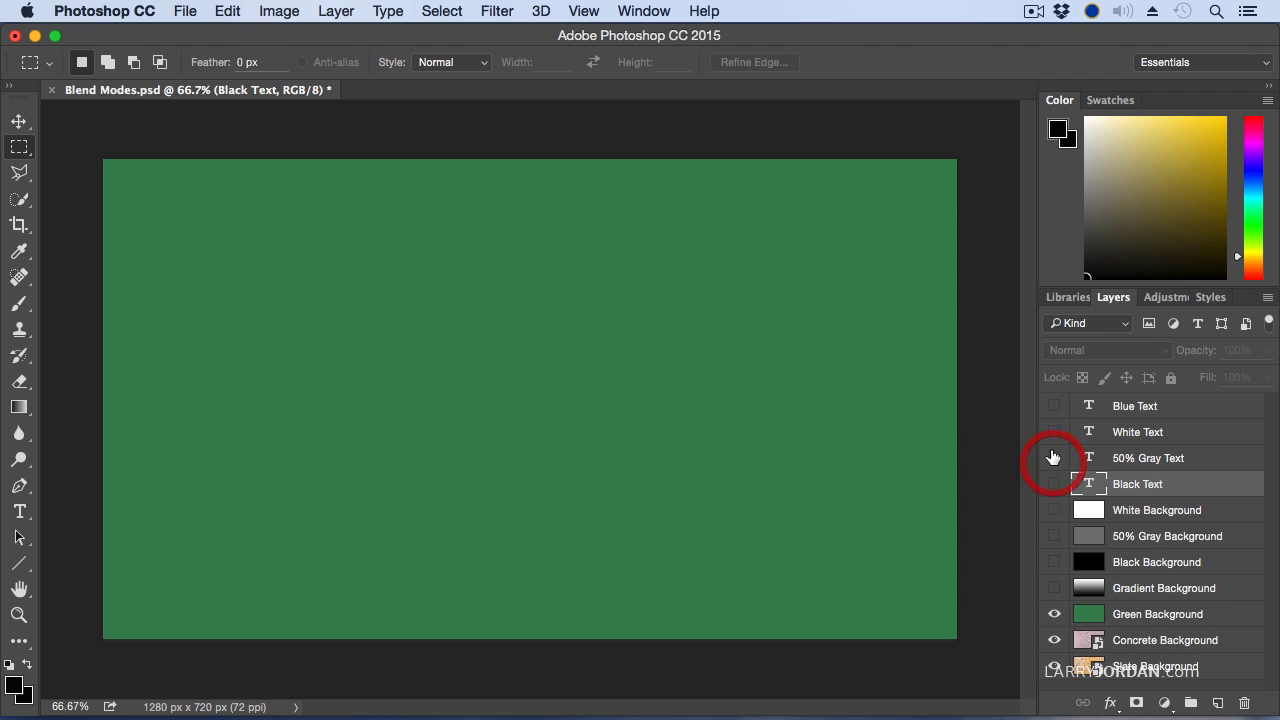
left_click(1054, 458)
Try Overlay and Soft Light on the 50% Gray Text, settling on Hard Light
left_click(1195, 460)
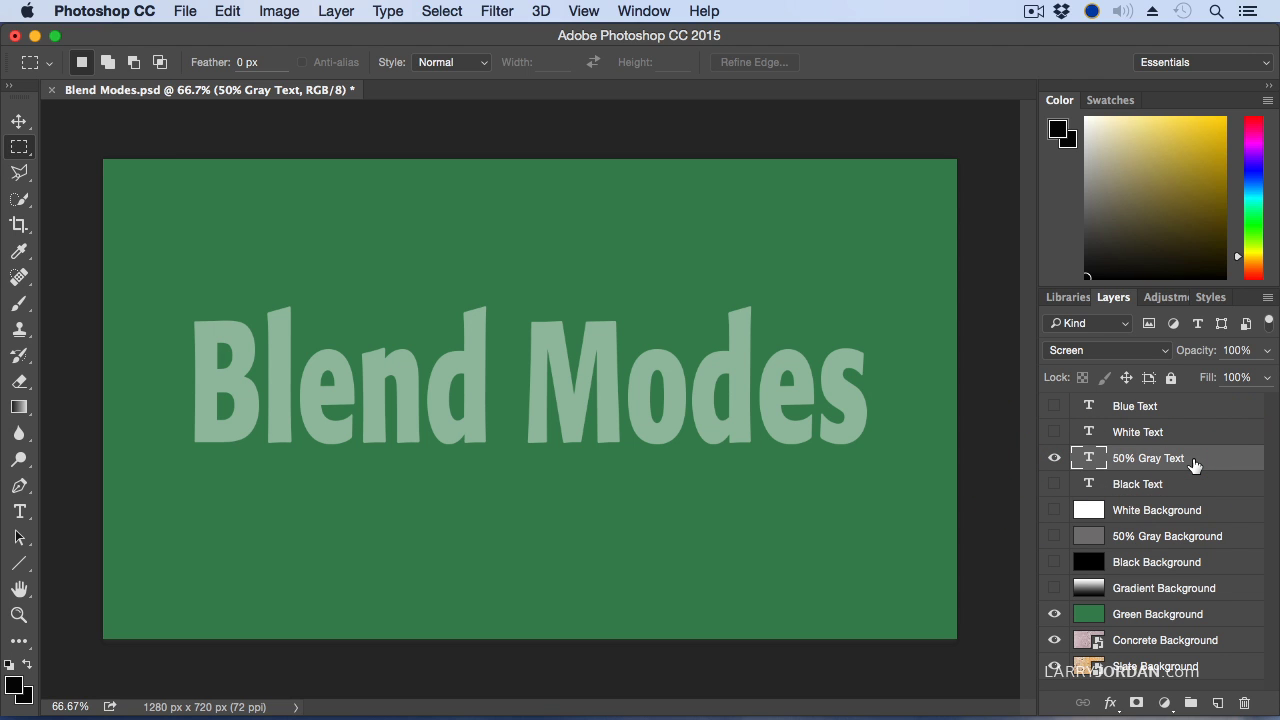
left_click(1106, 352)
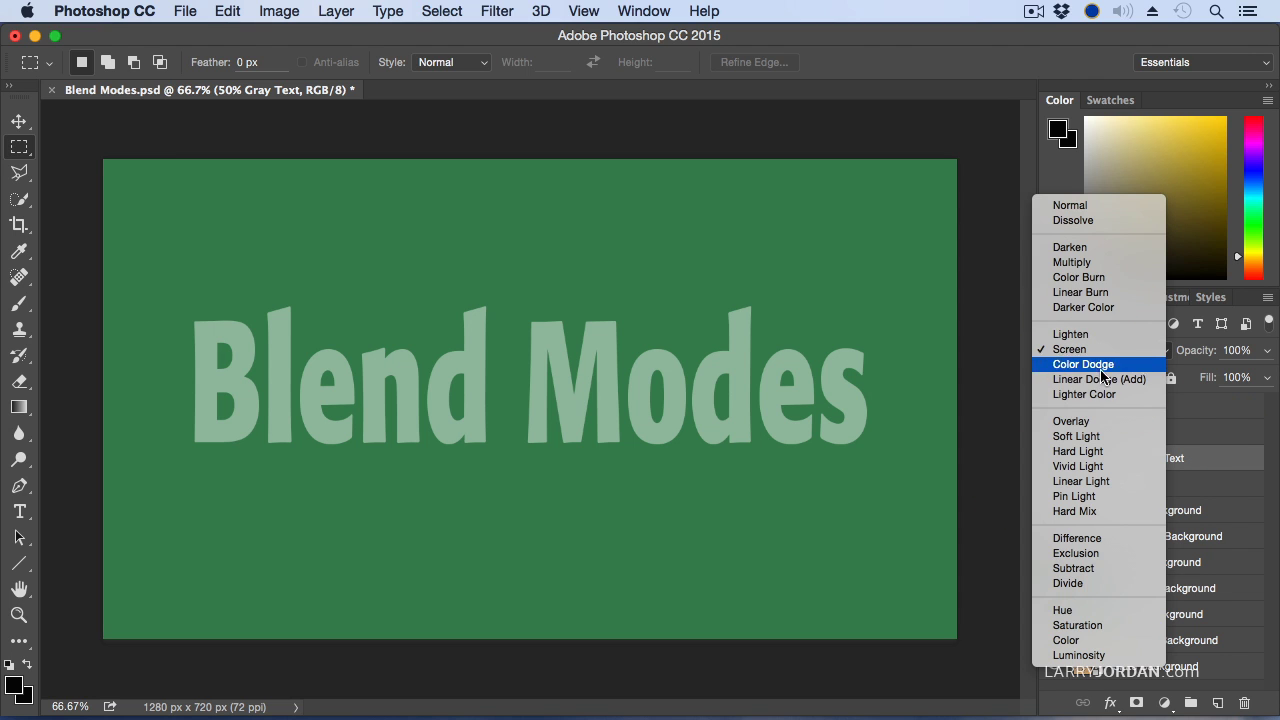
left_click(1100, 421)
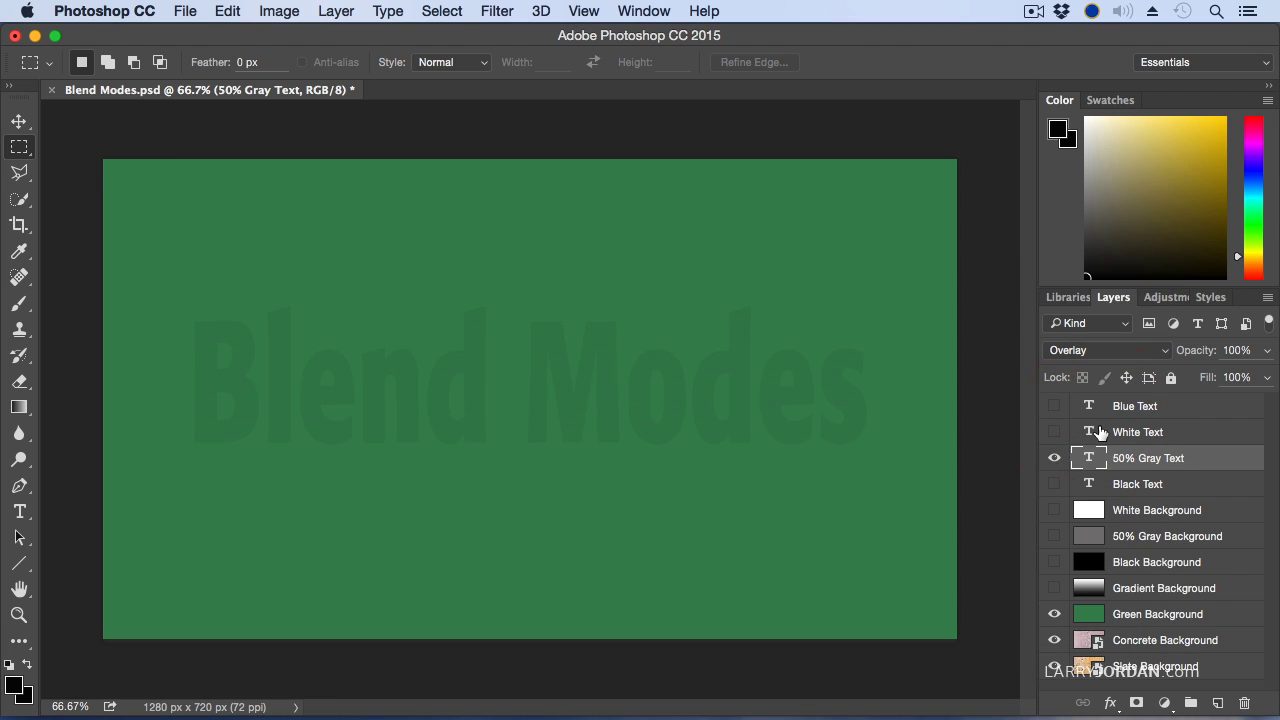
left_click(1098, 352)
left_click(1096, 364)
left_click(1096, 356)
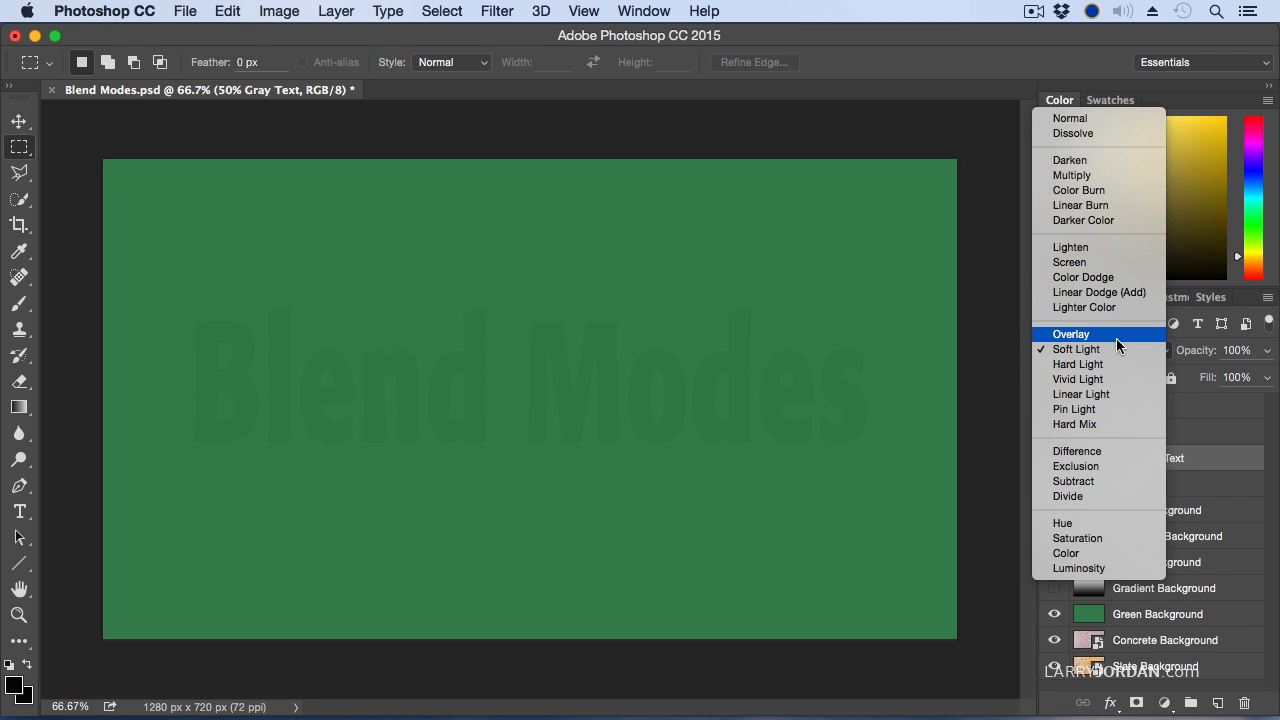
left_click(1117, 364)
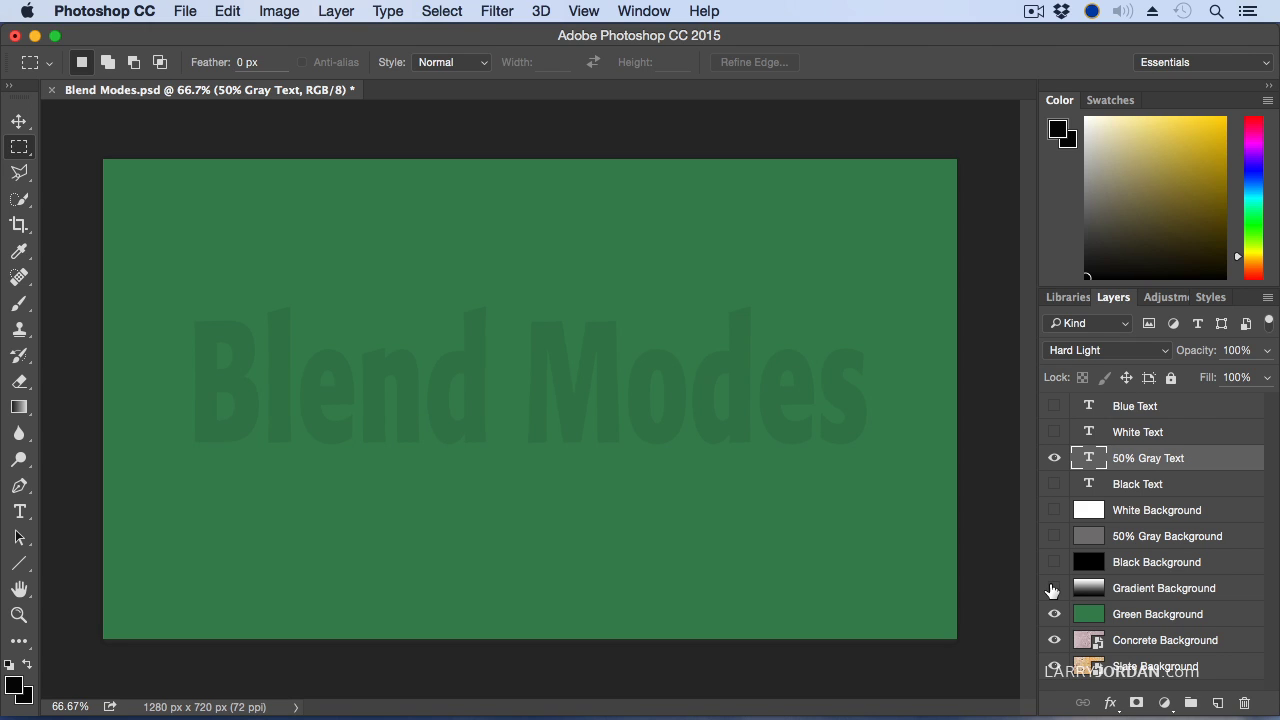
Return the gray text to Normal and hide the Green Background to reveal the concrete
left_click(1110, 350)
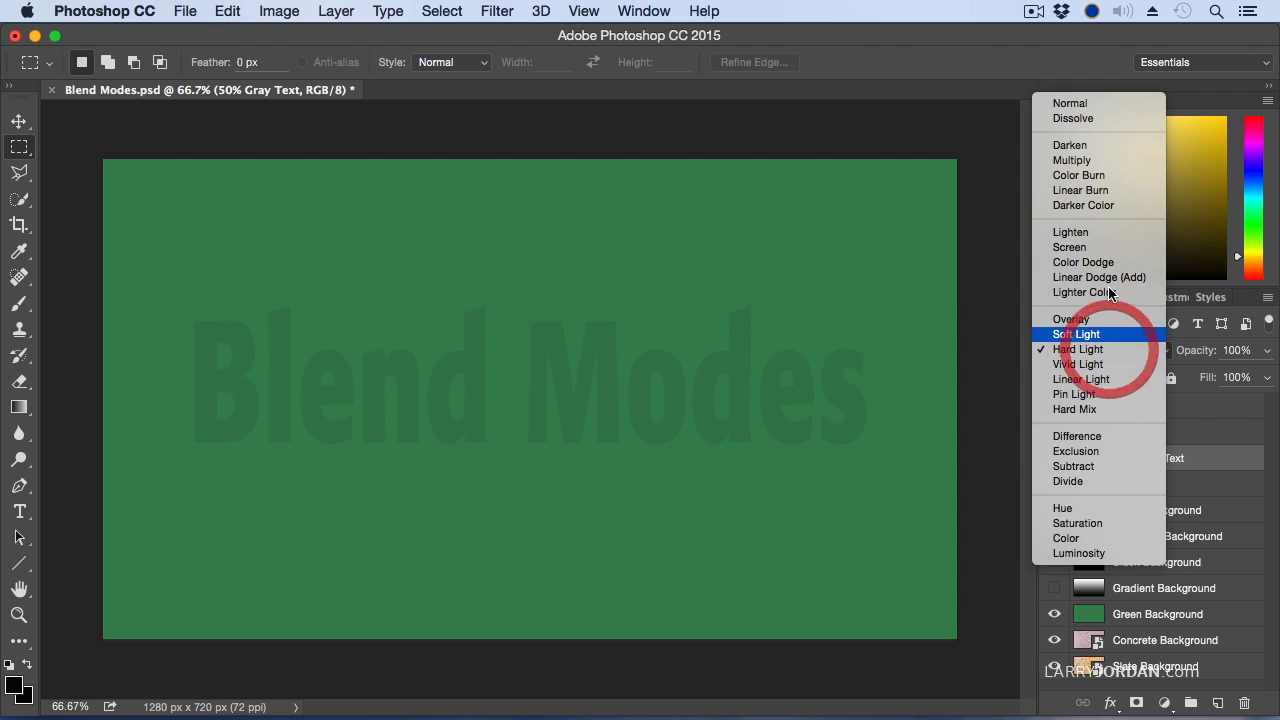
left_click(1075, 103)
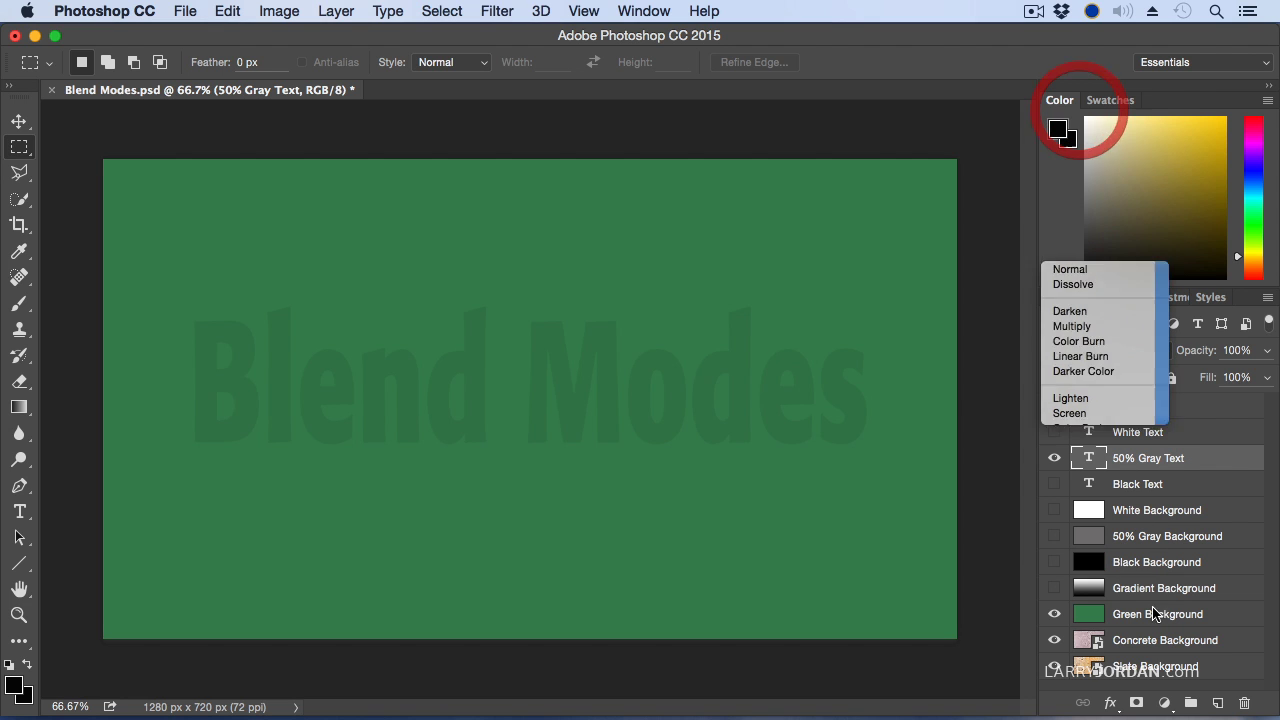
left_click(1055, 614)
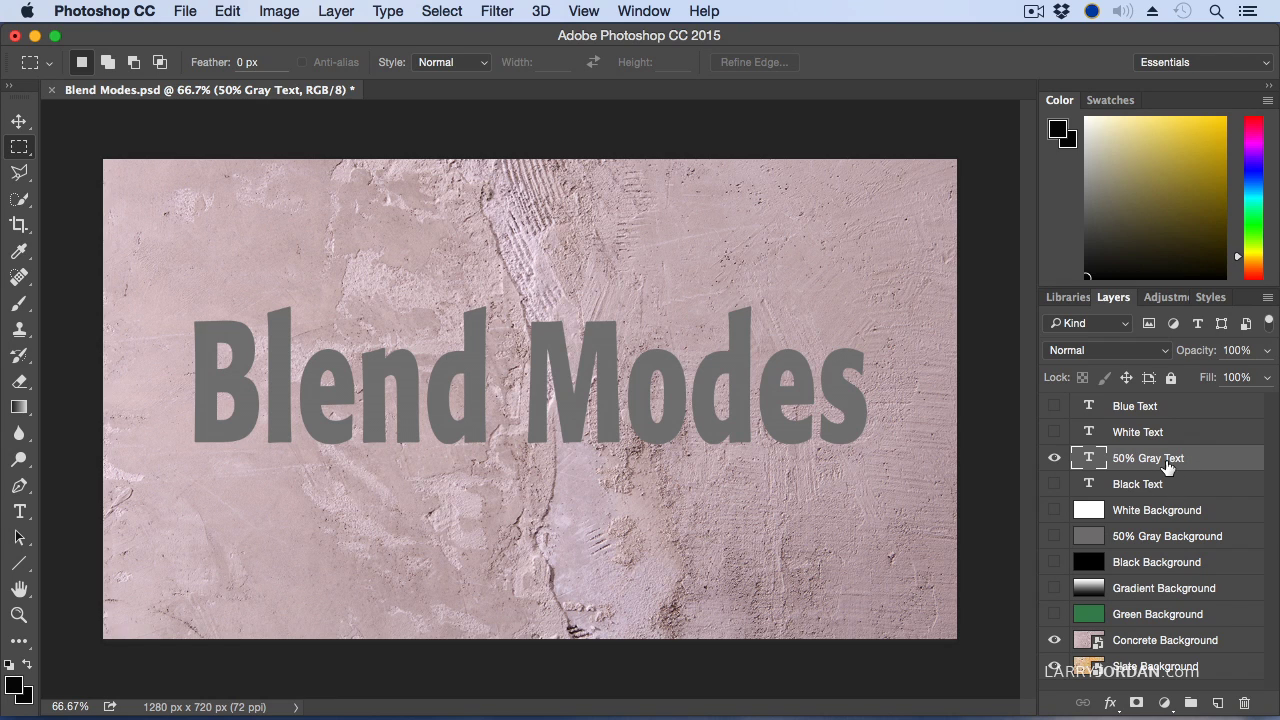
Cycle the gray text through Overlay, Multiply and Screen over concrete, then back to Normal
left_click(1127, 352)
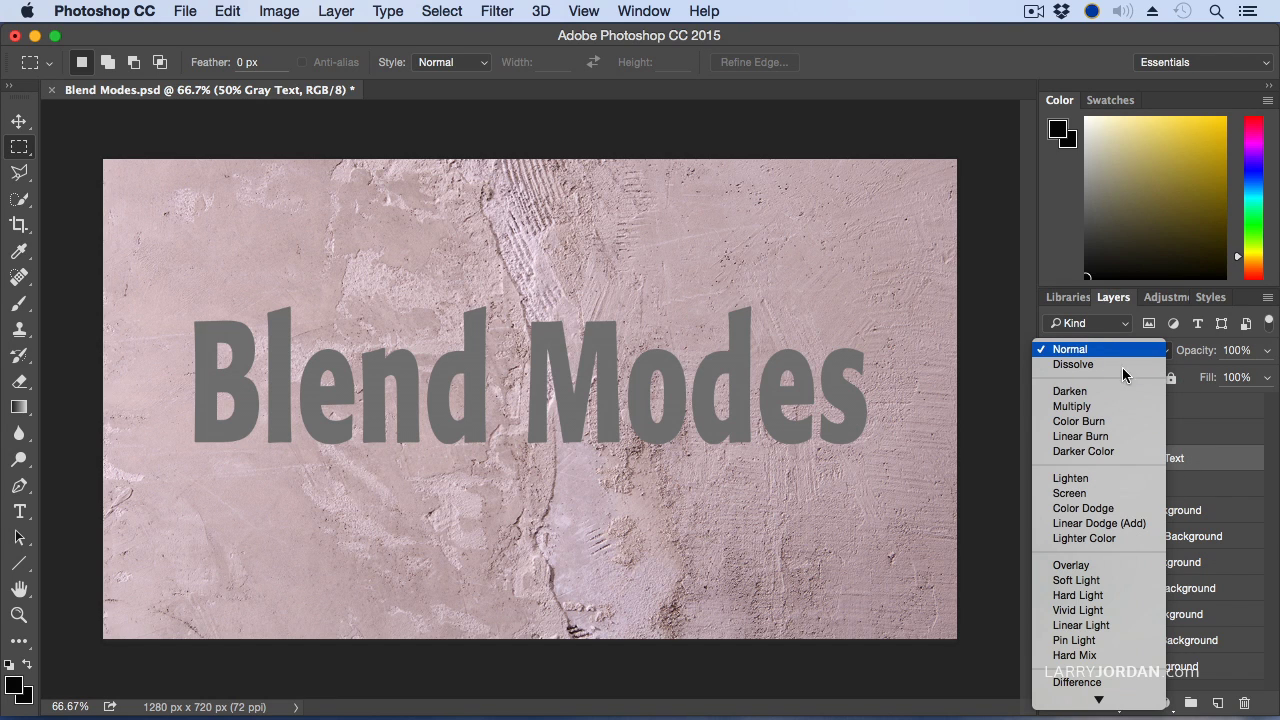
left_click(1105, 566)
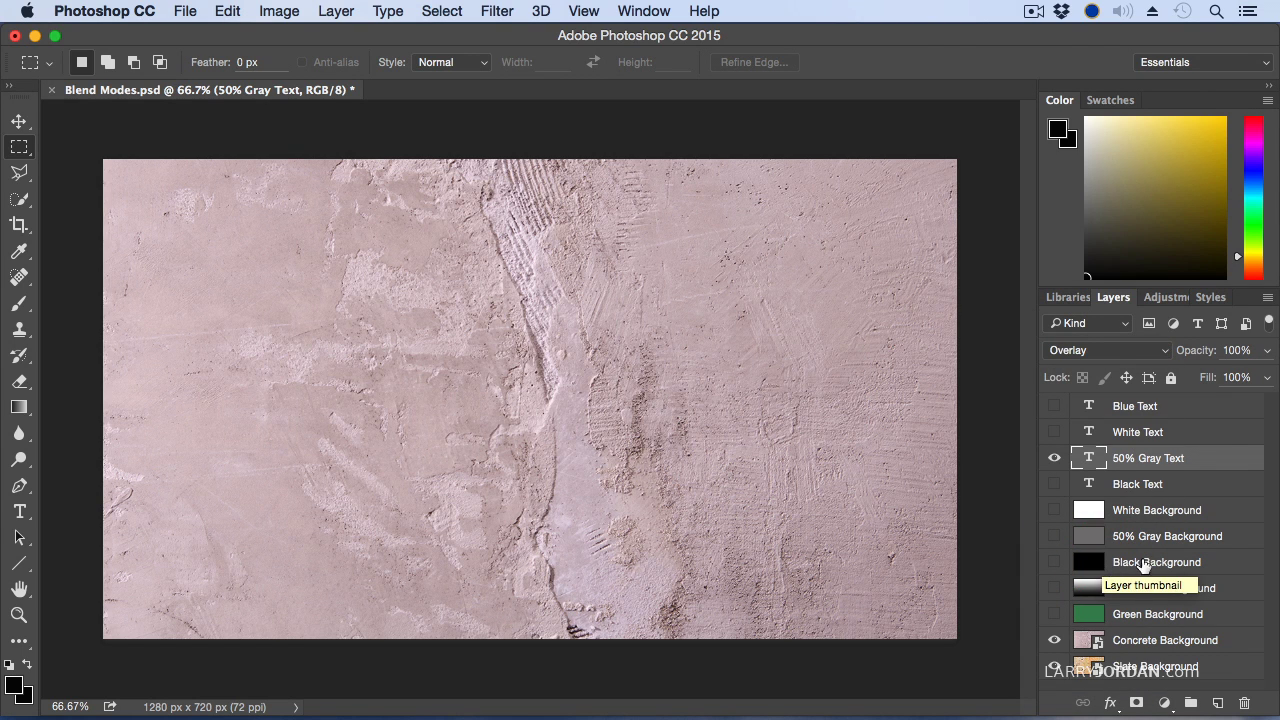
left_click(1078, 350)
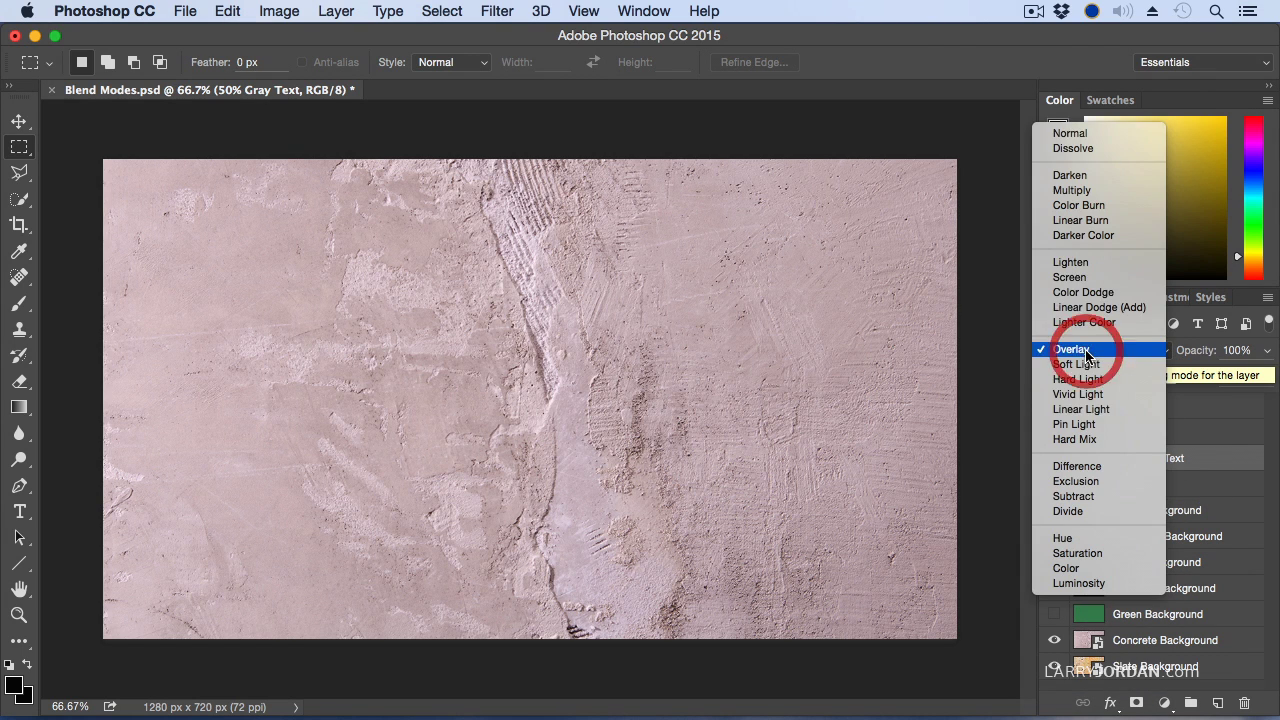
left_click(1072, 190)
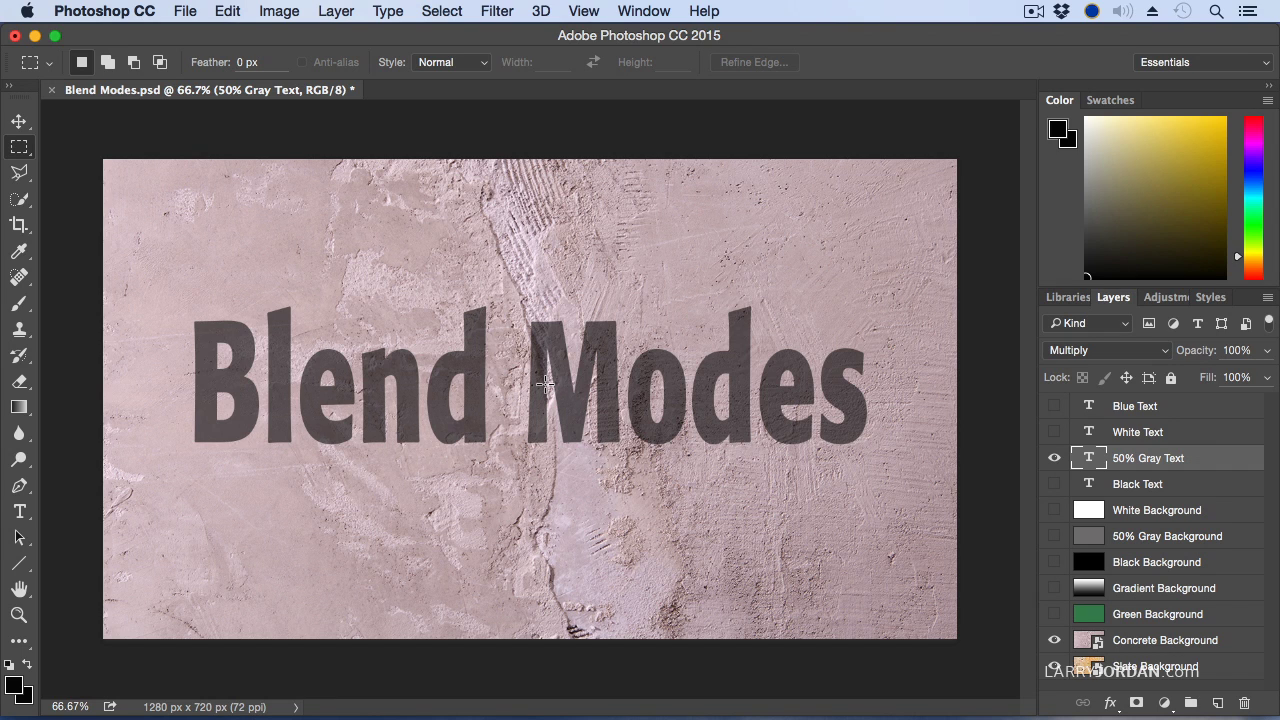
left_click(1120, 350)
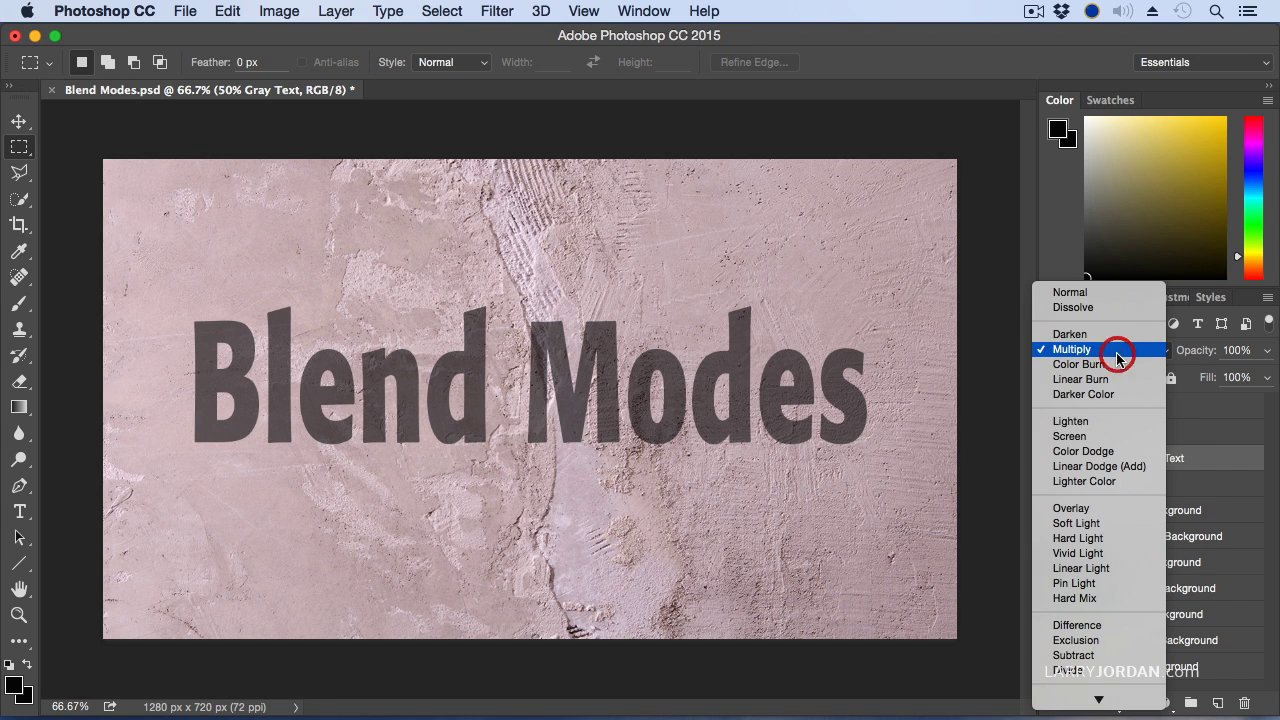
left_click(1090, 437)
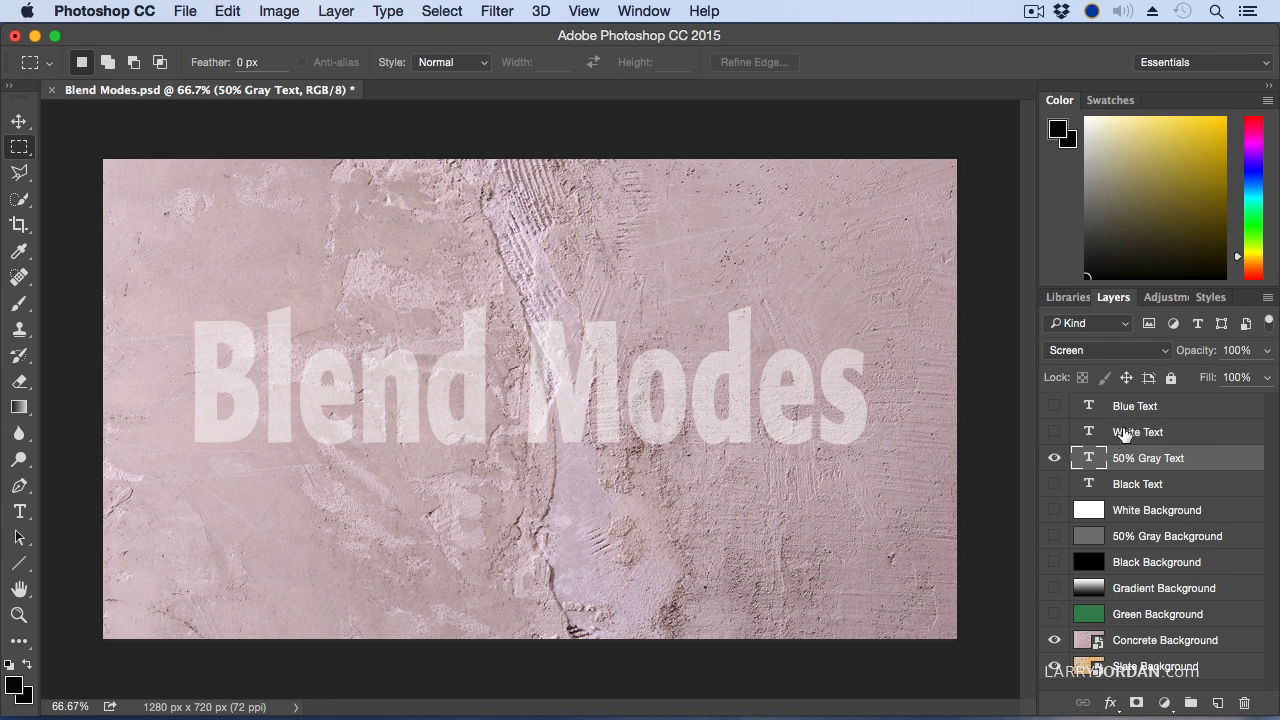
left_click(1118, 350)
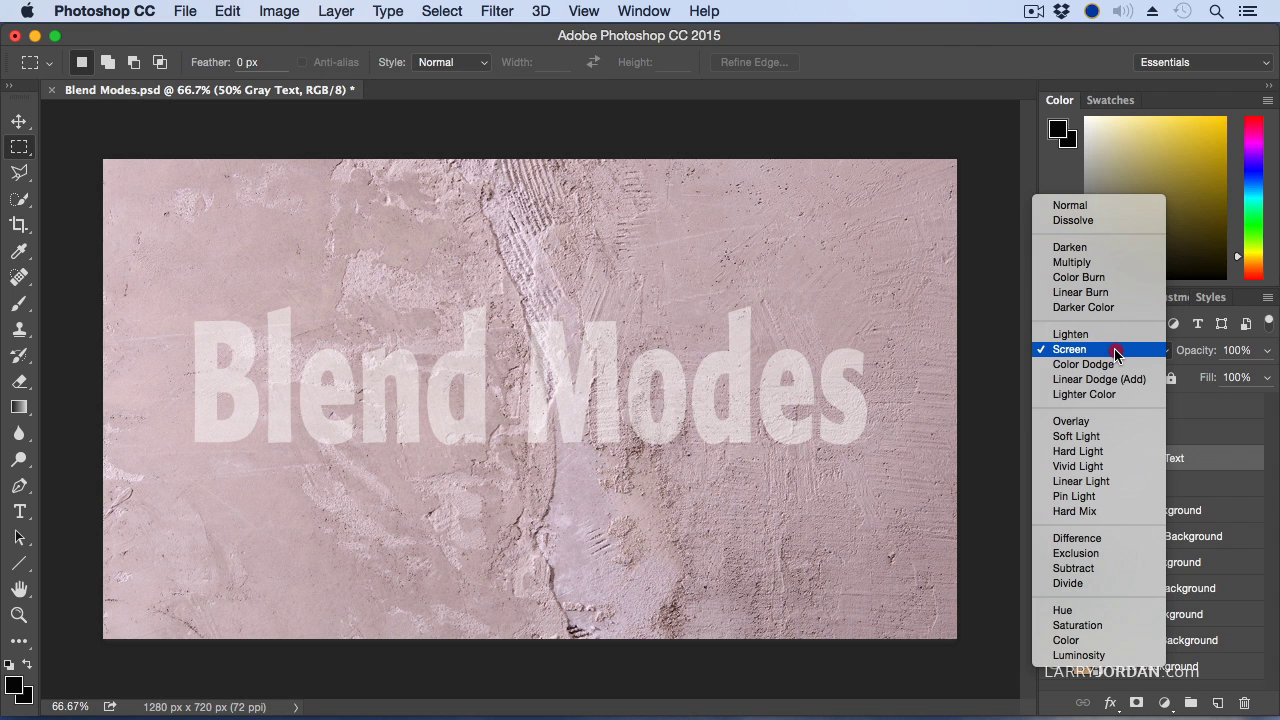
left_click(1066, 205)
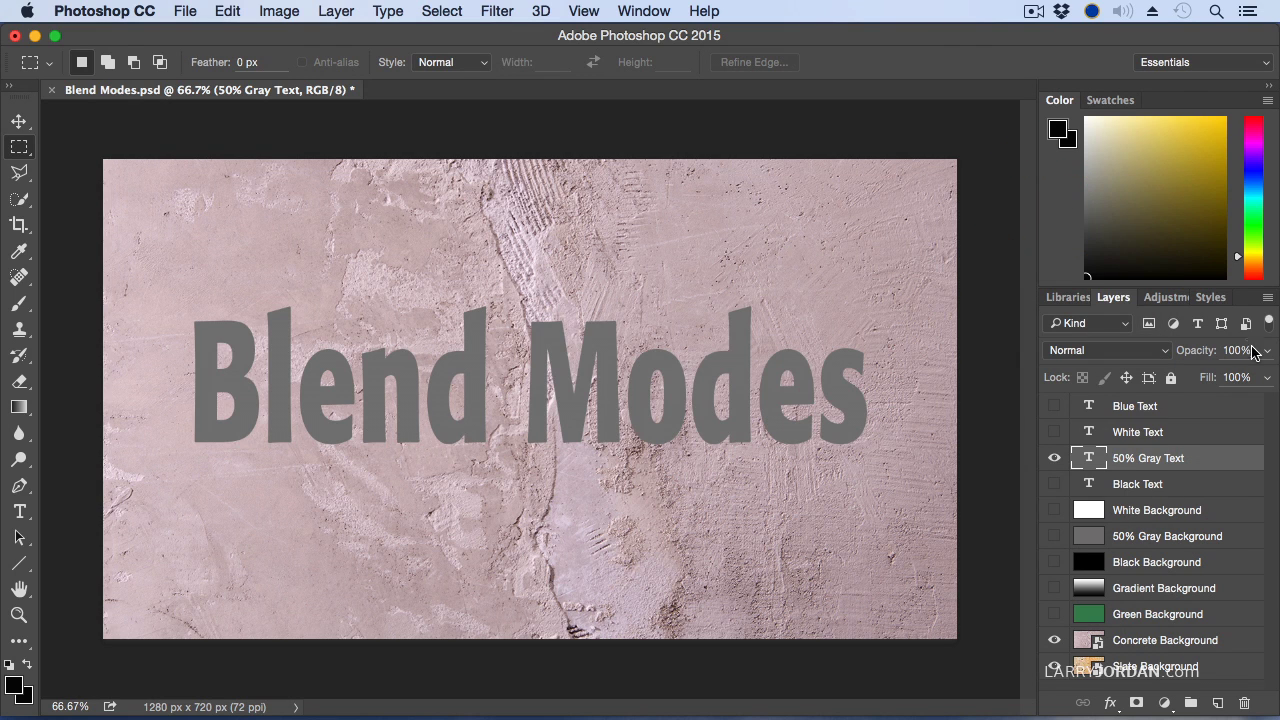
Fade the 50% Gray Text to 36% opacity, then restore it to 100%
left_click(1267, 350)
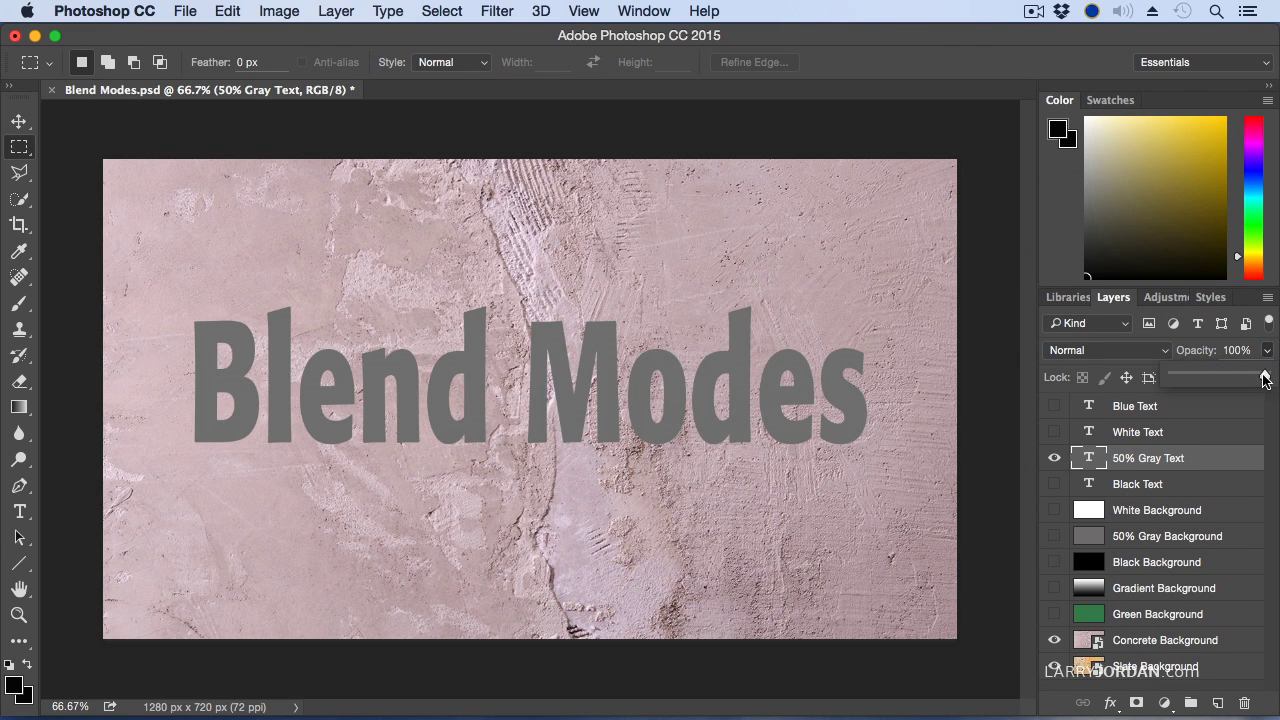
left_click_drag(1264, 378, 1207, 378)
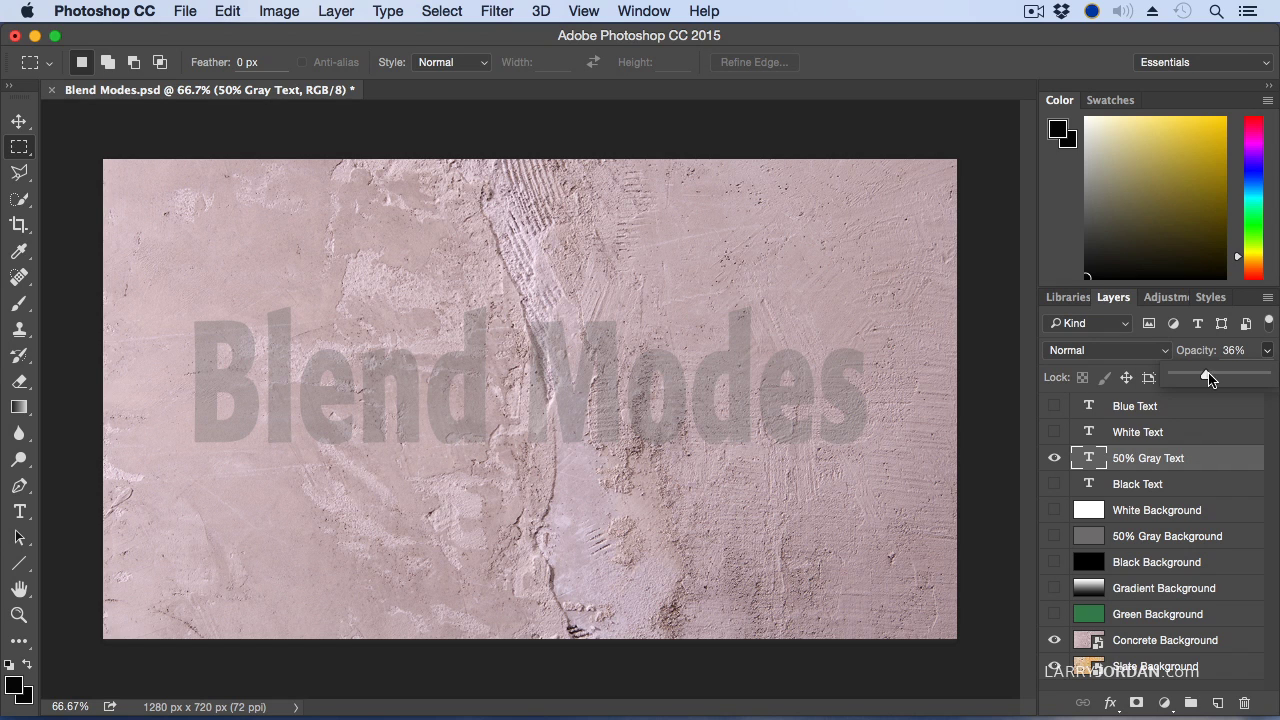
left_click_drag(1206, 376, 1264, 376)
Replace the gray text with the Blue Text layer, testing 17% opacity before returning to 100%
left_click(1054, 457)
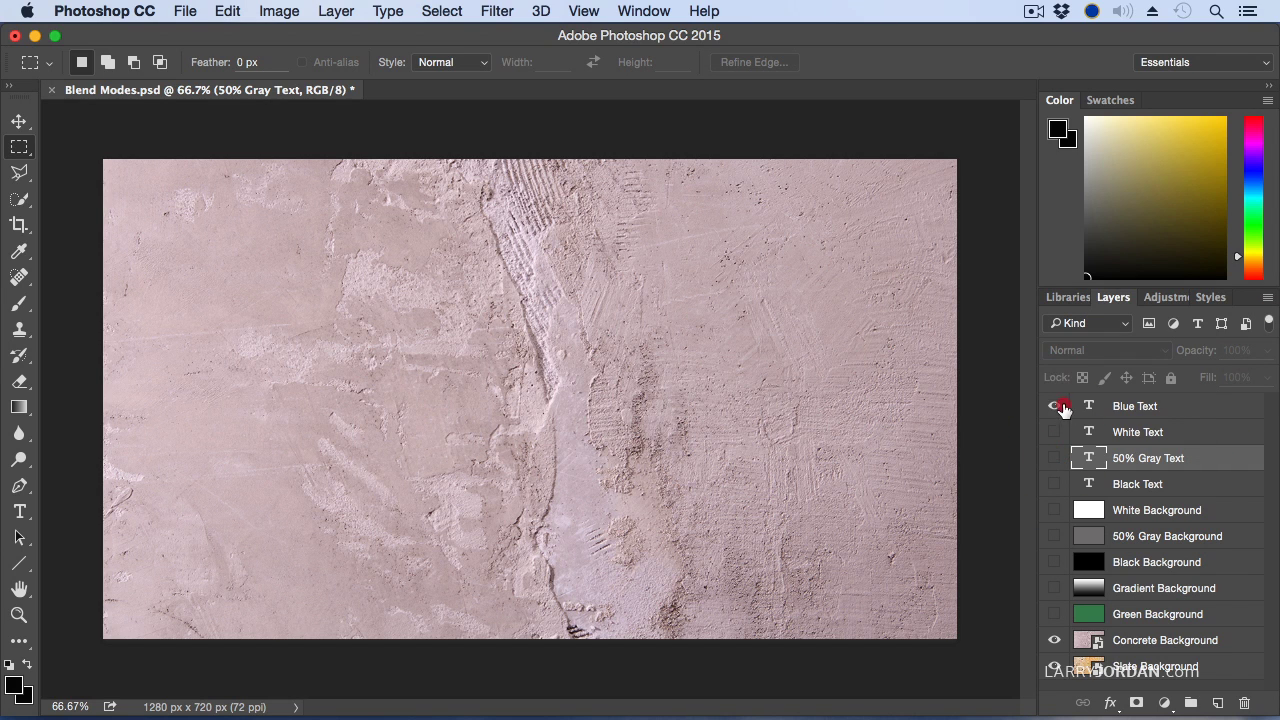
left_click(1054, 405)
left_click(1175, 408)
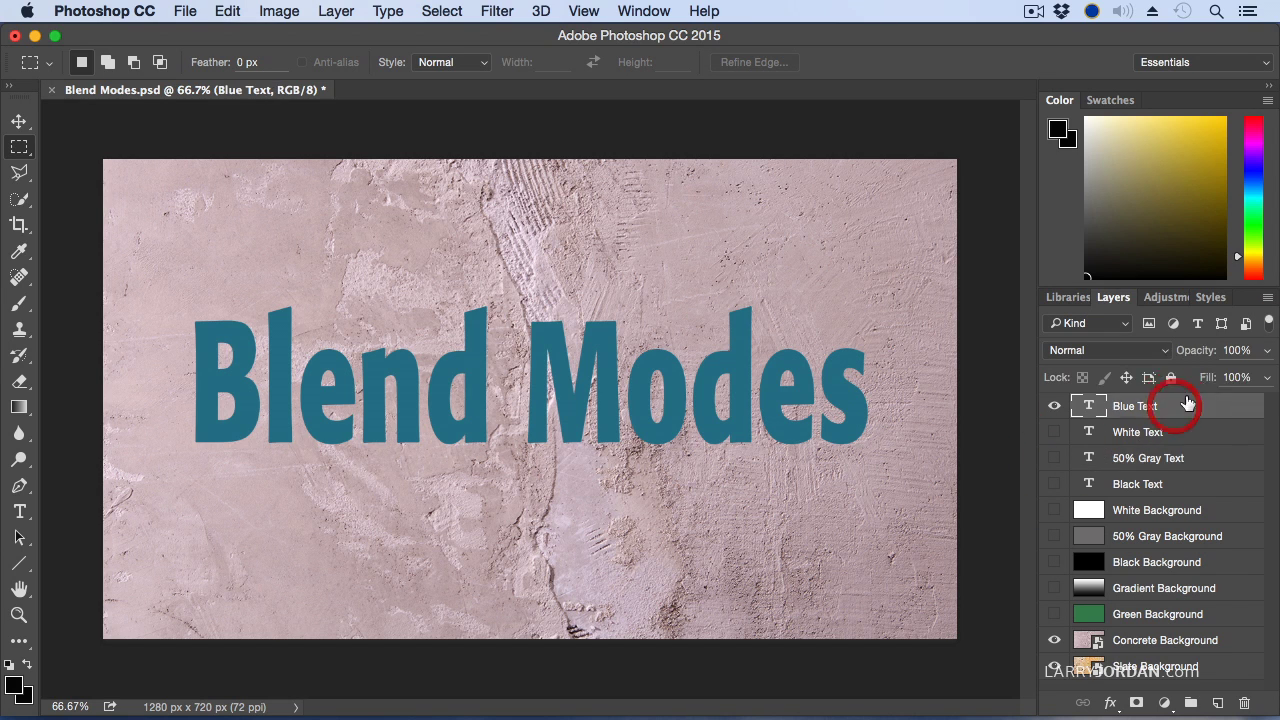
left_click(1268, 351)
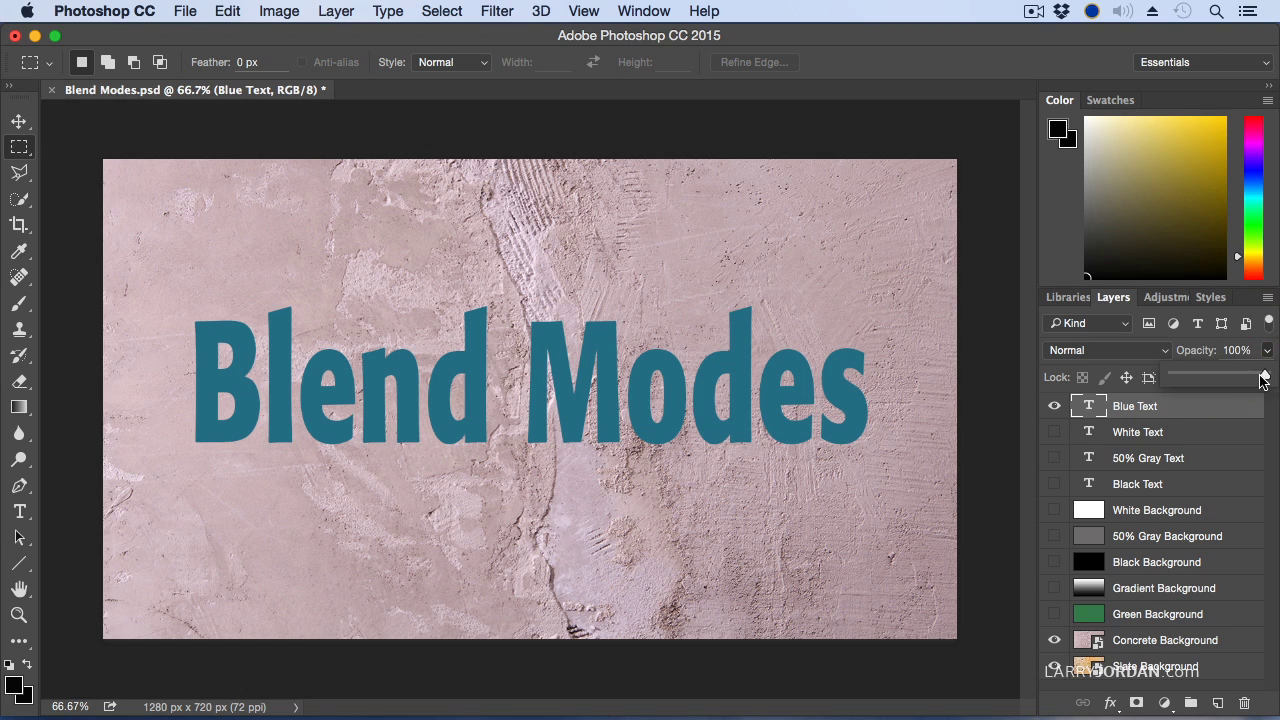
left_click_drag(1263, 375, 1190, 380)
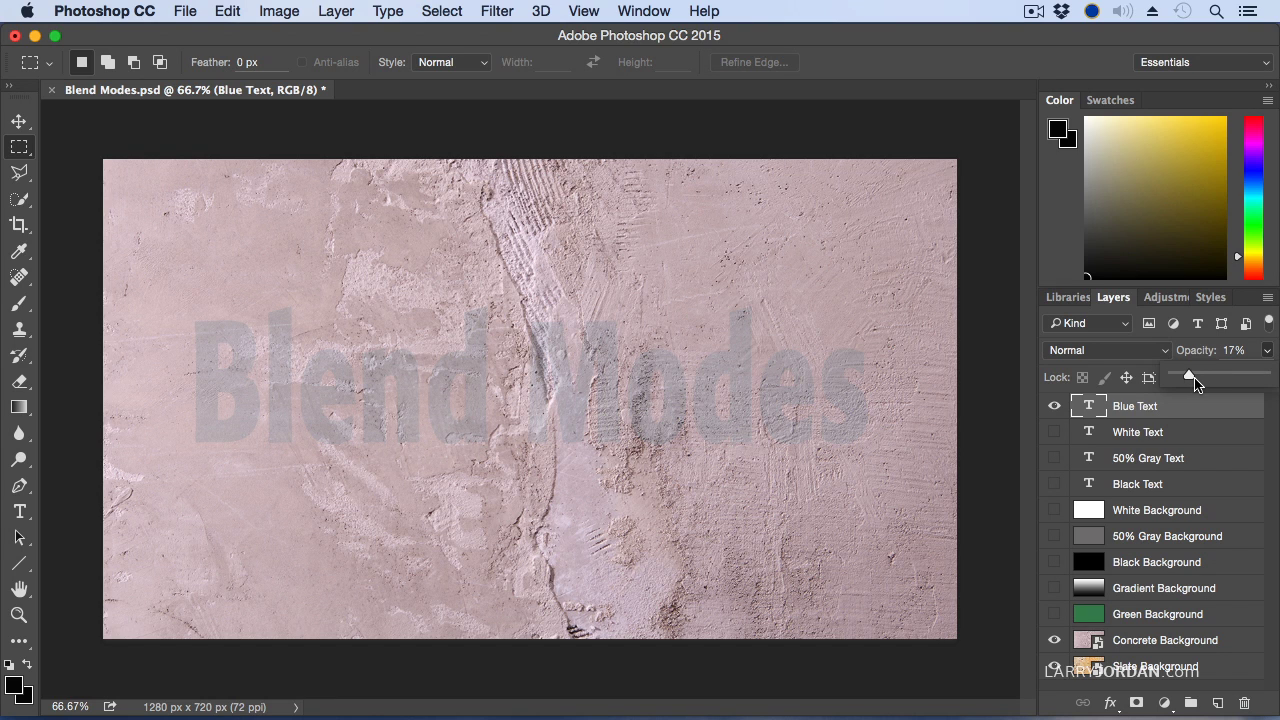
left_click_drag(1190, 376, 1274, 375)
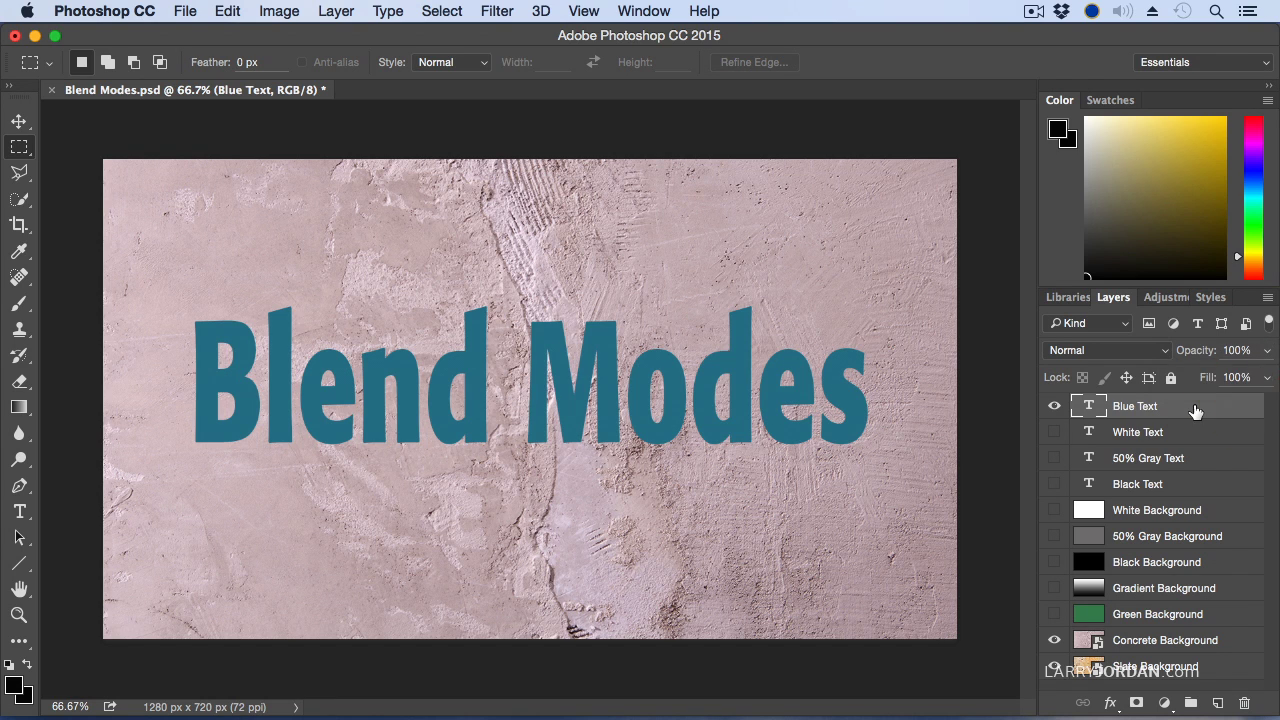
left_click(1127, 352)
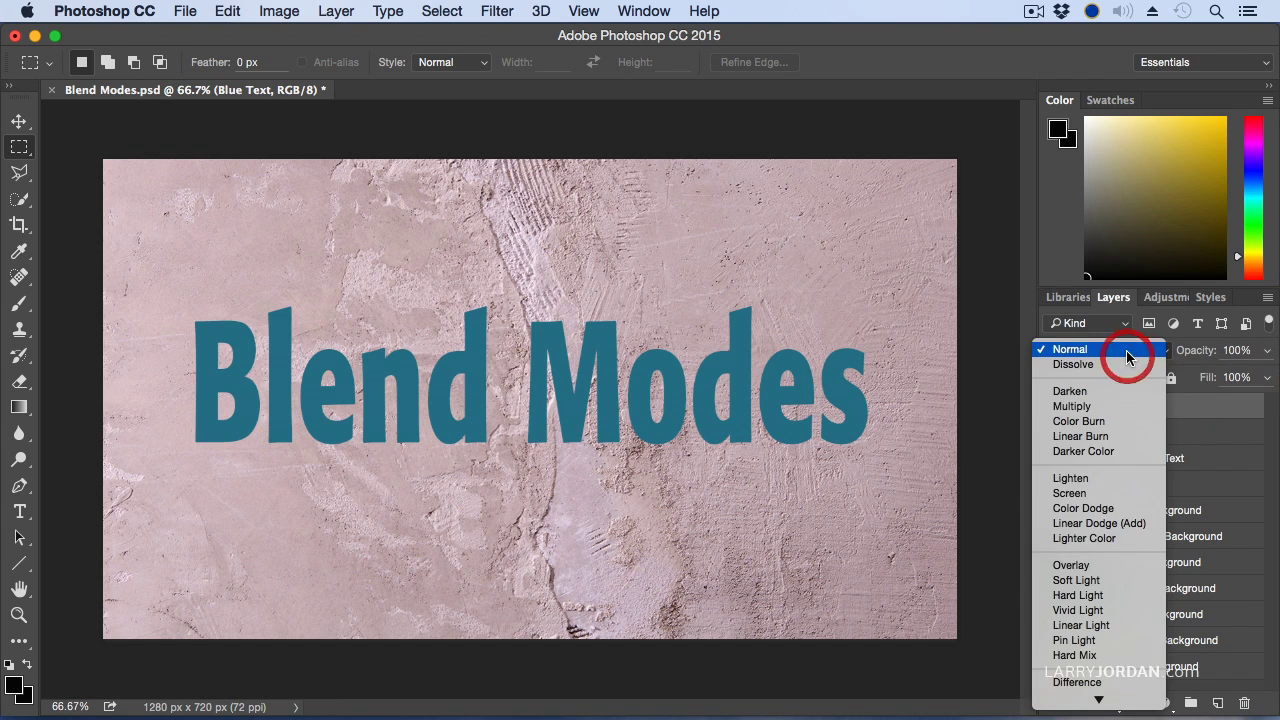
Compare Overlay, Soft Light and Normal on the Blue Text, finishing in Hard Light
left_click(1078, 564)
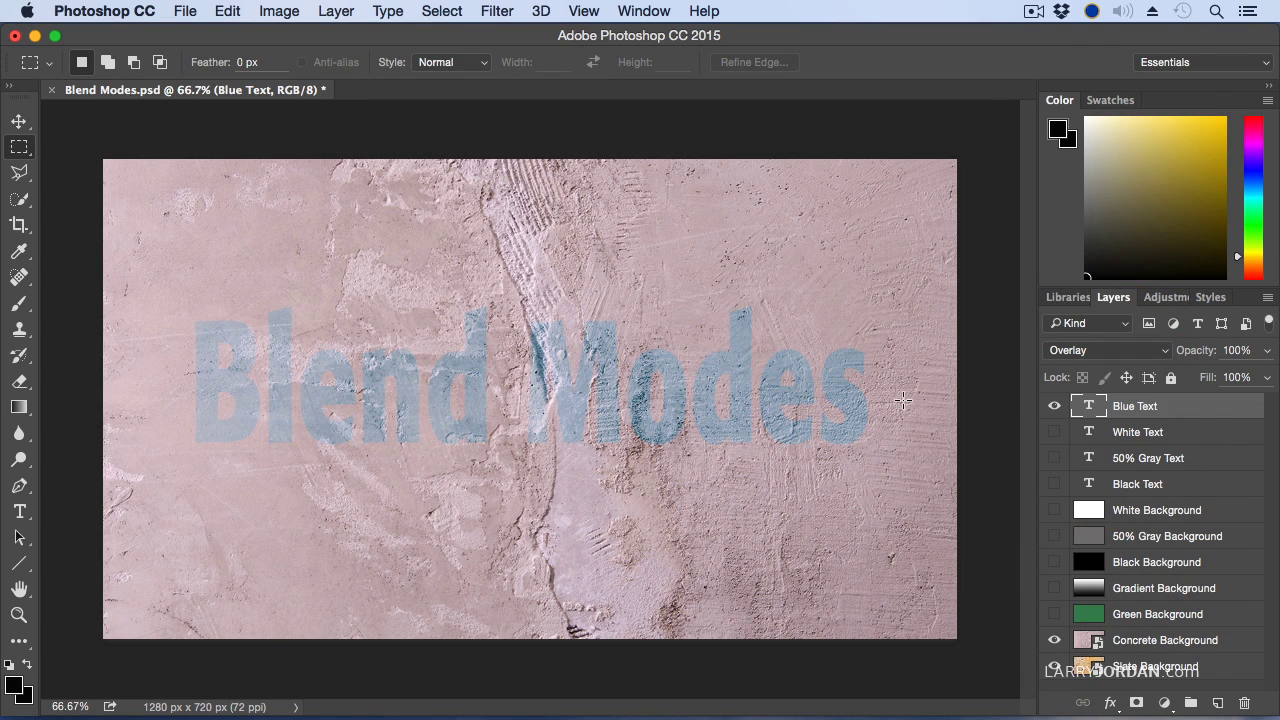
left_click(1120, 352)
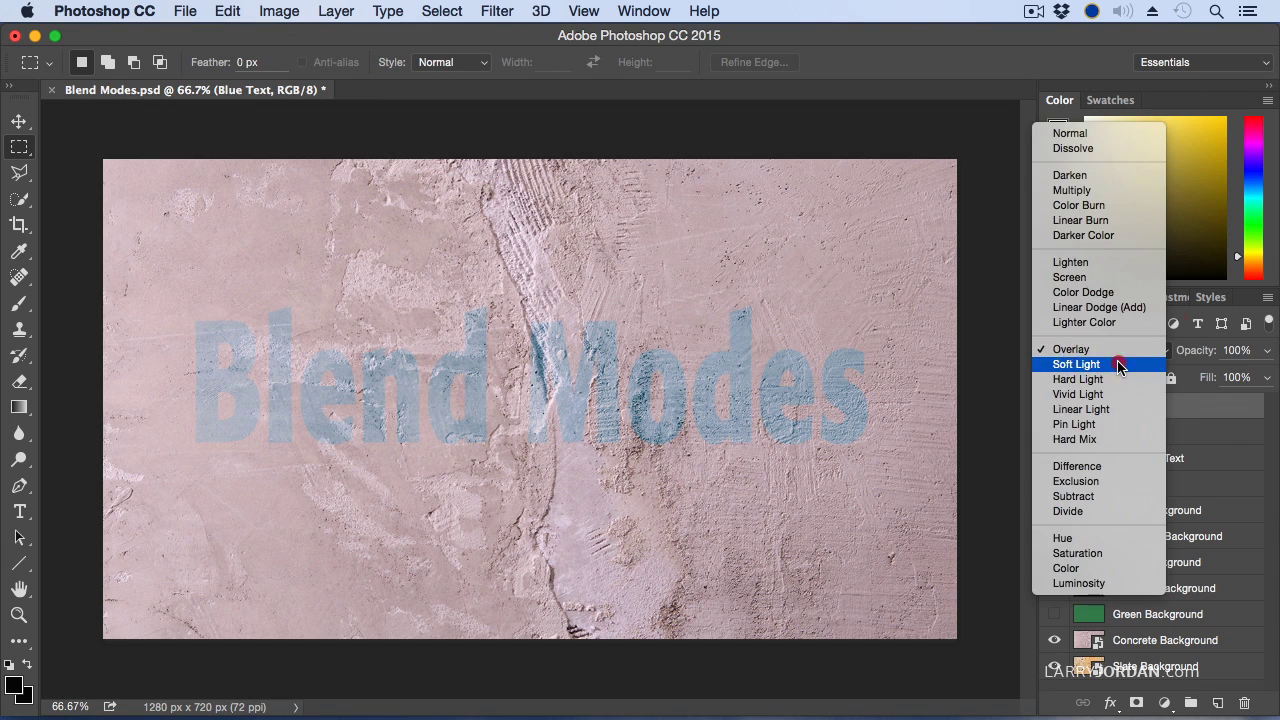
left_click(1119, 365)
left_click(1117, 352)
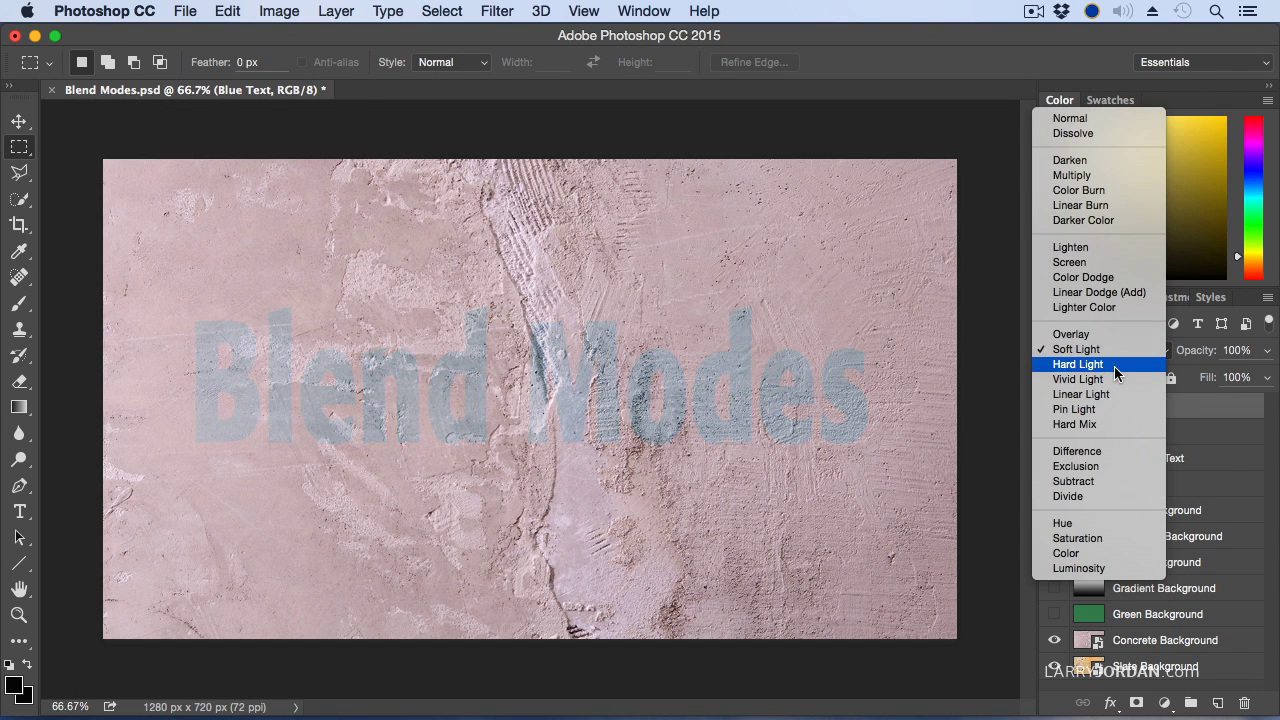
left_click(1114, 366)
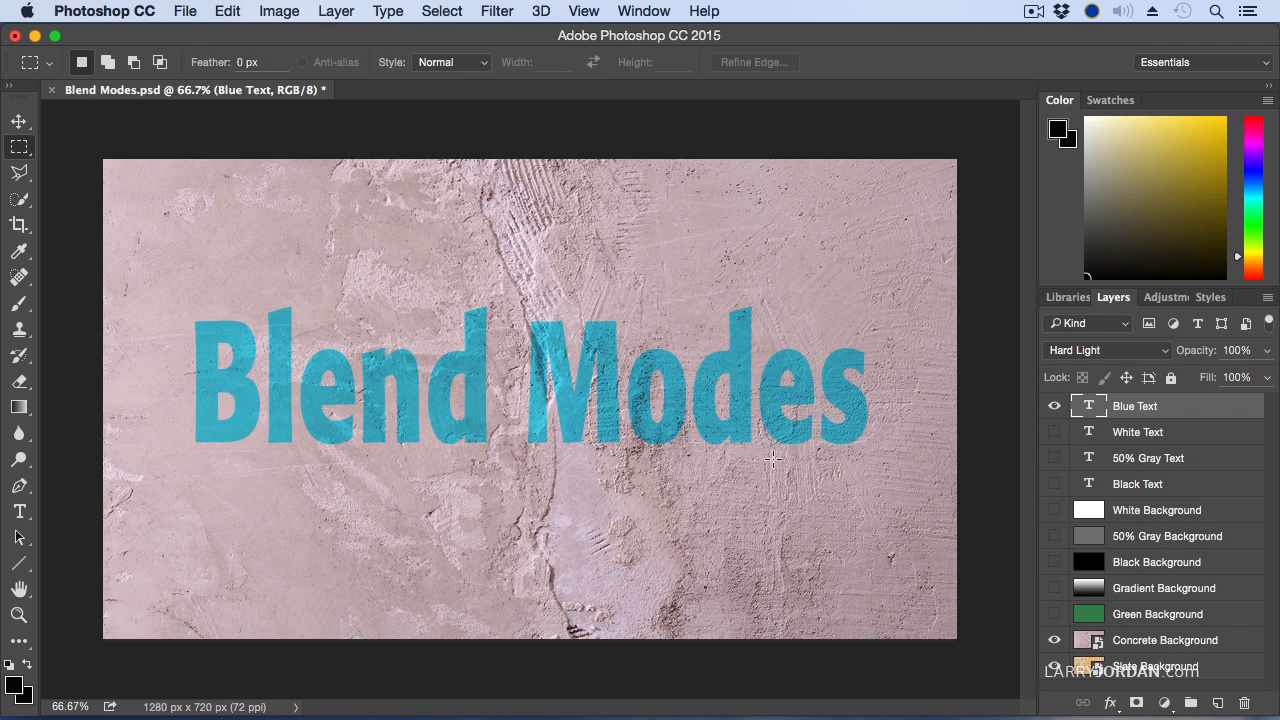
left_click(1112, 350)
left_click(1072, 104)
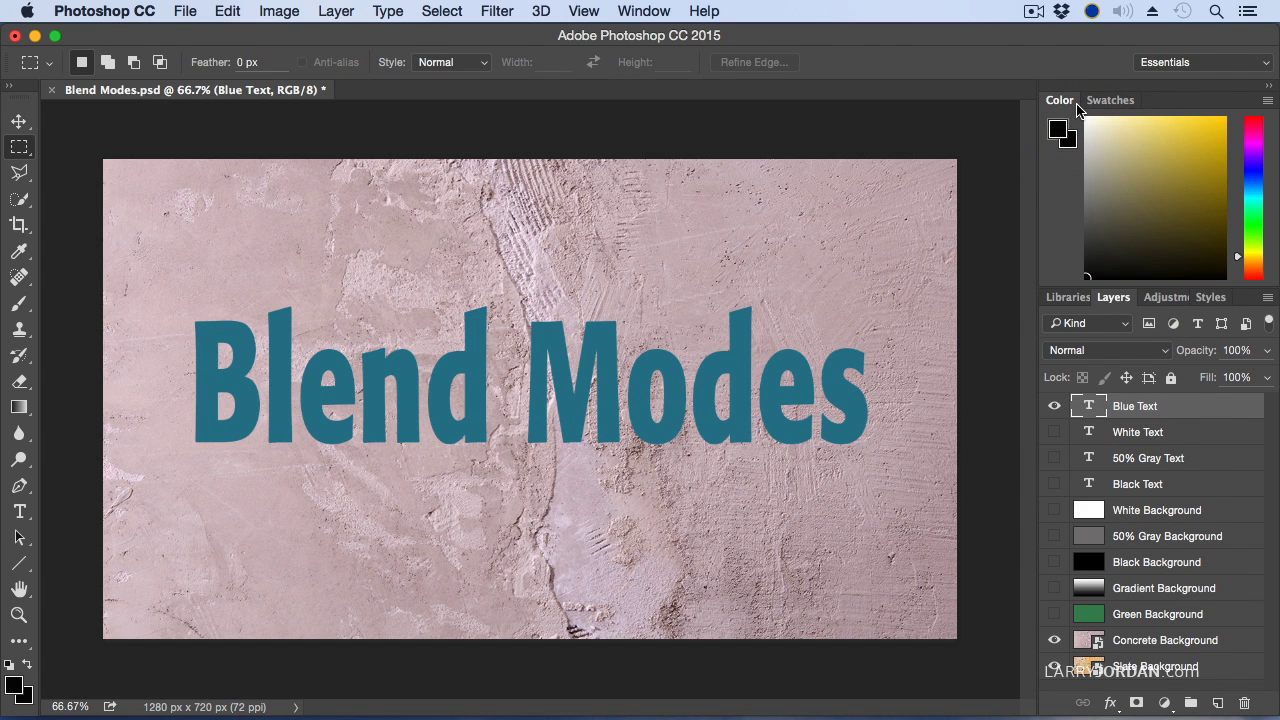
left_click(1108, 350)
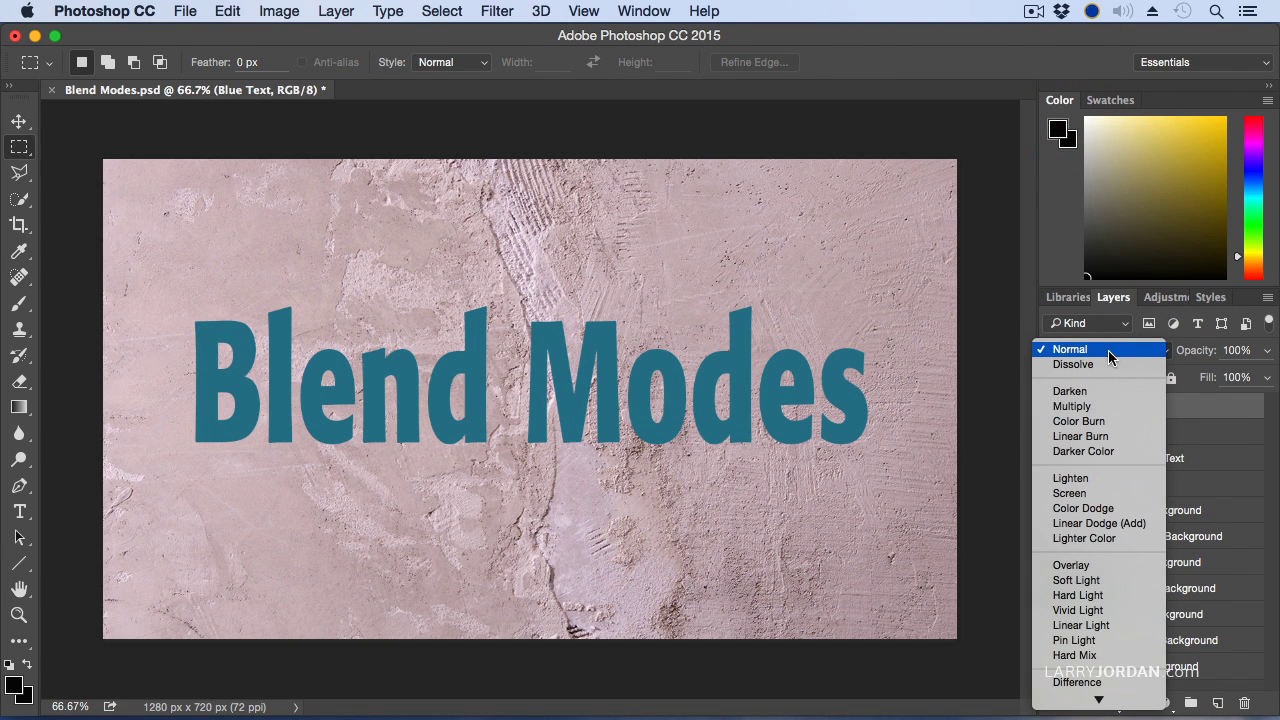
left_click(1116, 597)
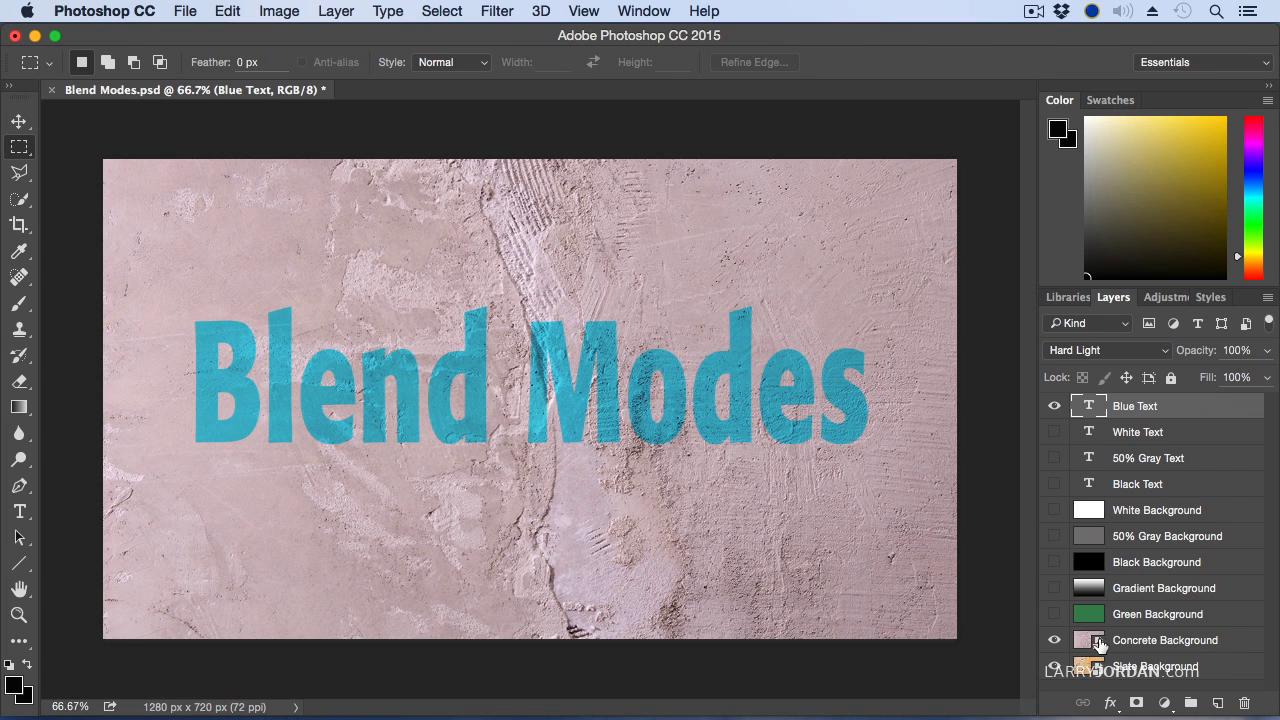
Hide the Concrete Background to reveal orange slate and blend the Blue Text in Multiply
left_click(1054, 640)
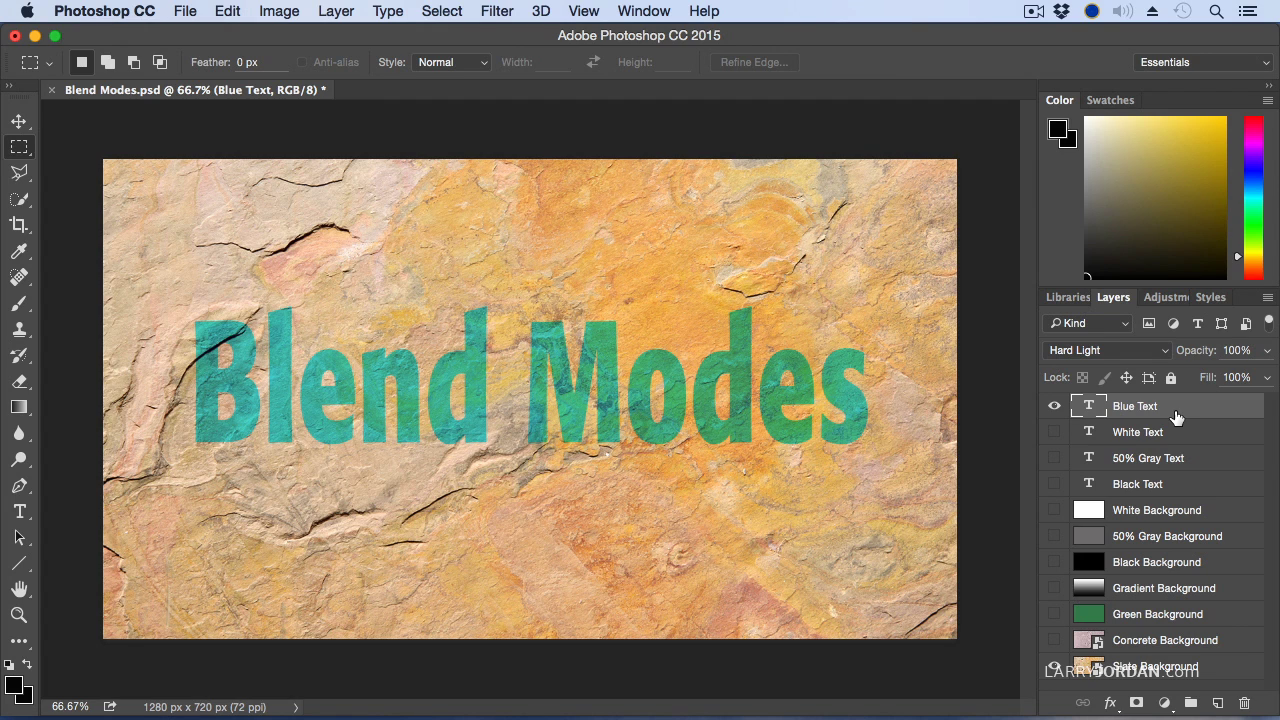
left_click(1109, 351)
left_click(1071, 160)
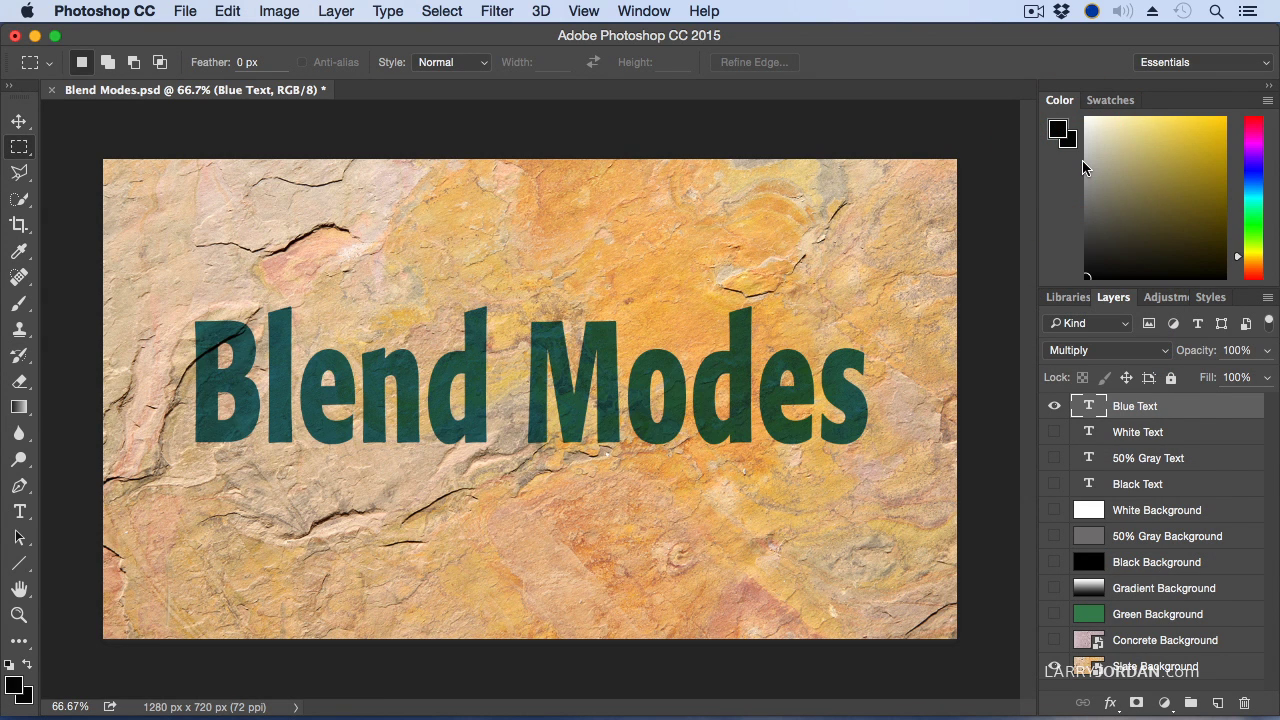
Cycle the Blue Text through Overlay and Hard Light, leaving it in Screen
left_click(1100, 352)
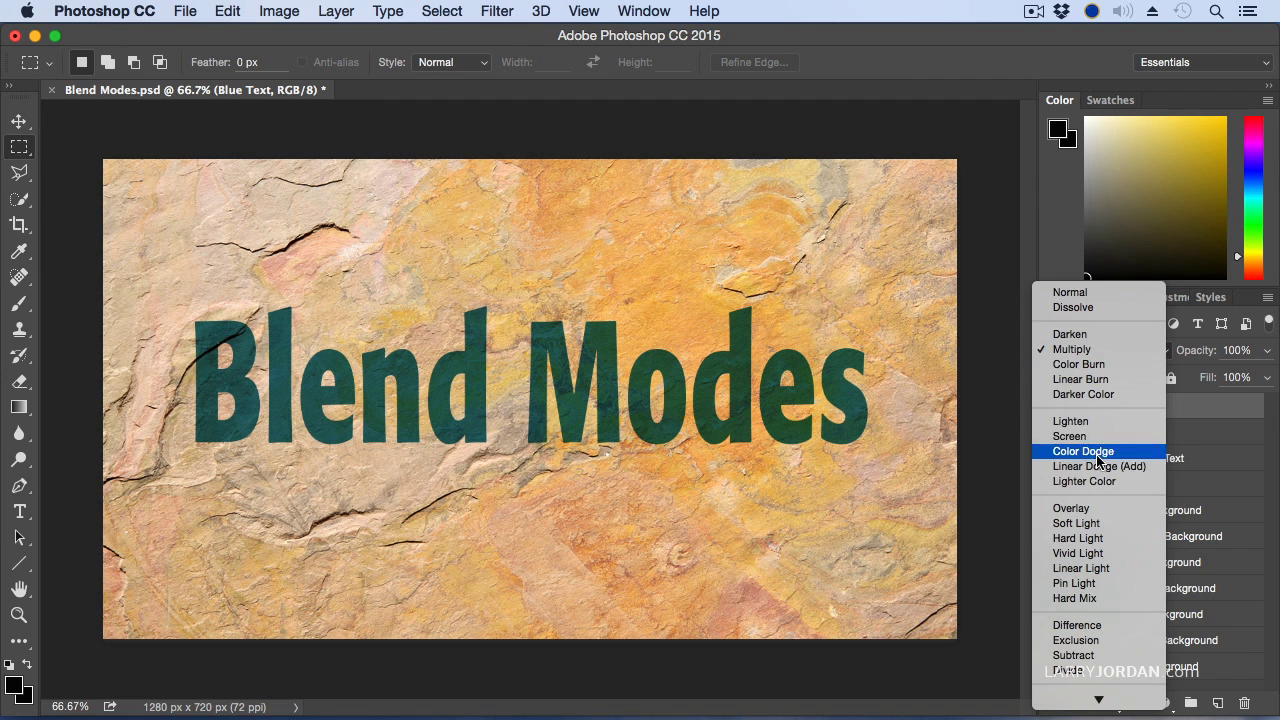
left_click(1094, 510)
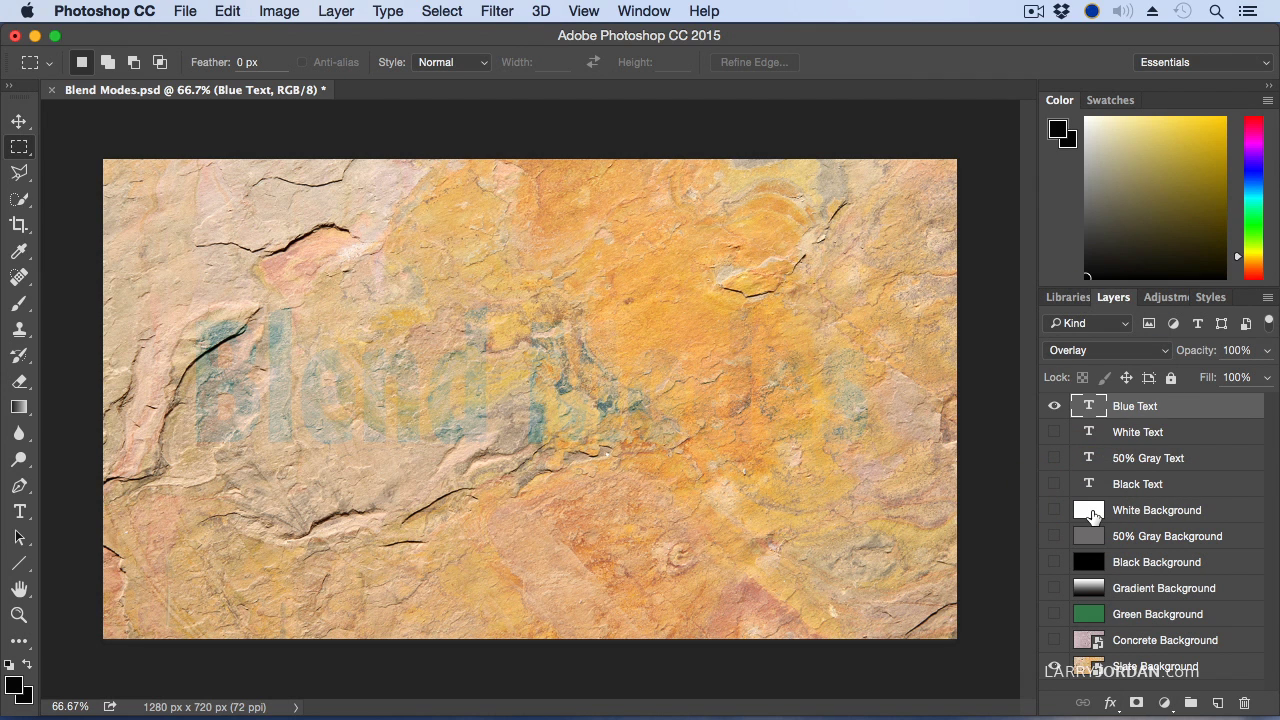
left_click(1094, 352)
left_click(1098, 381)
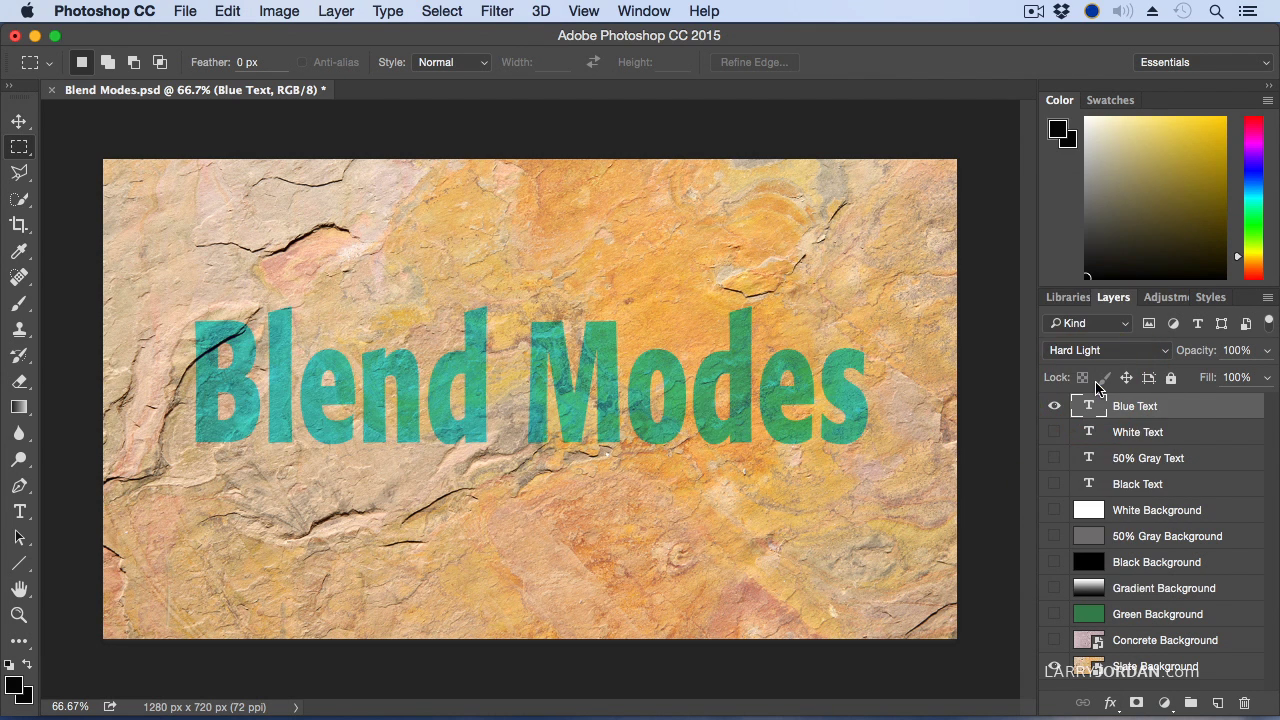
left_click(1094, 350)
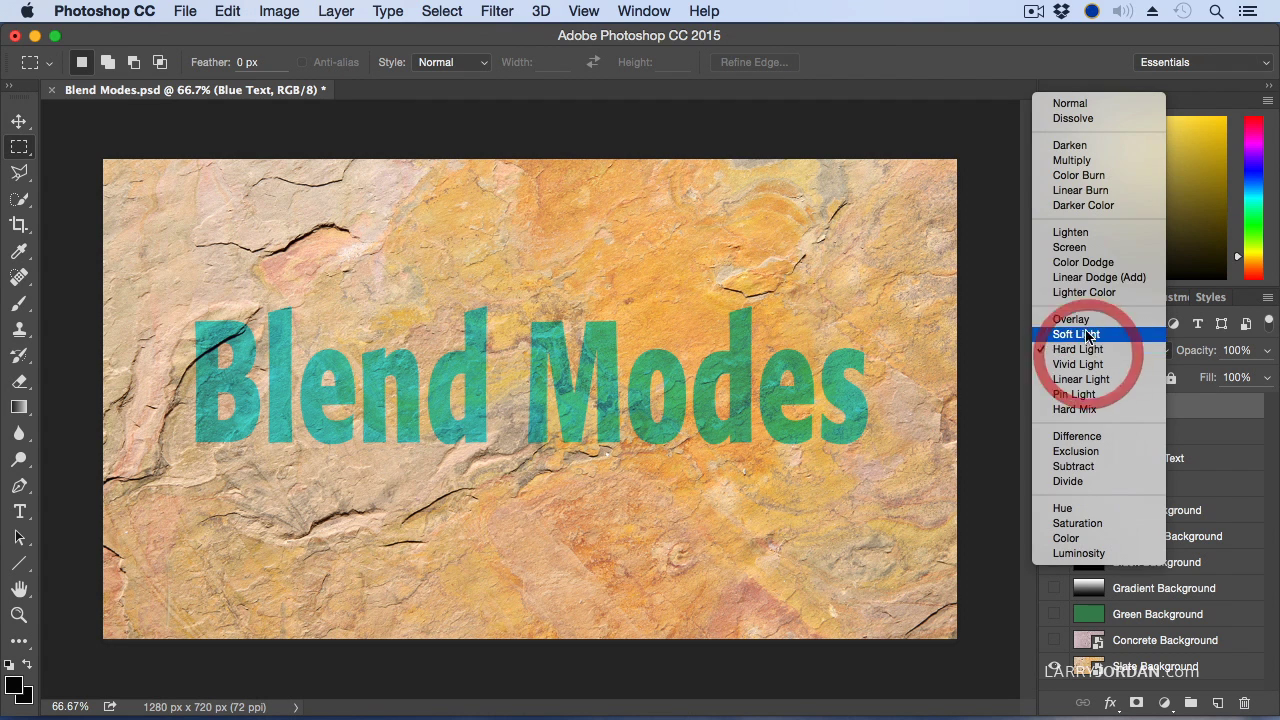
left_click(1094, 248)
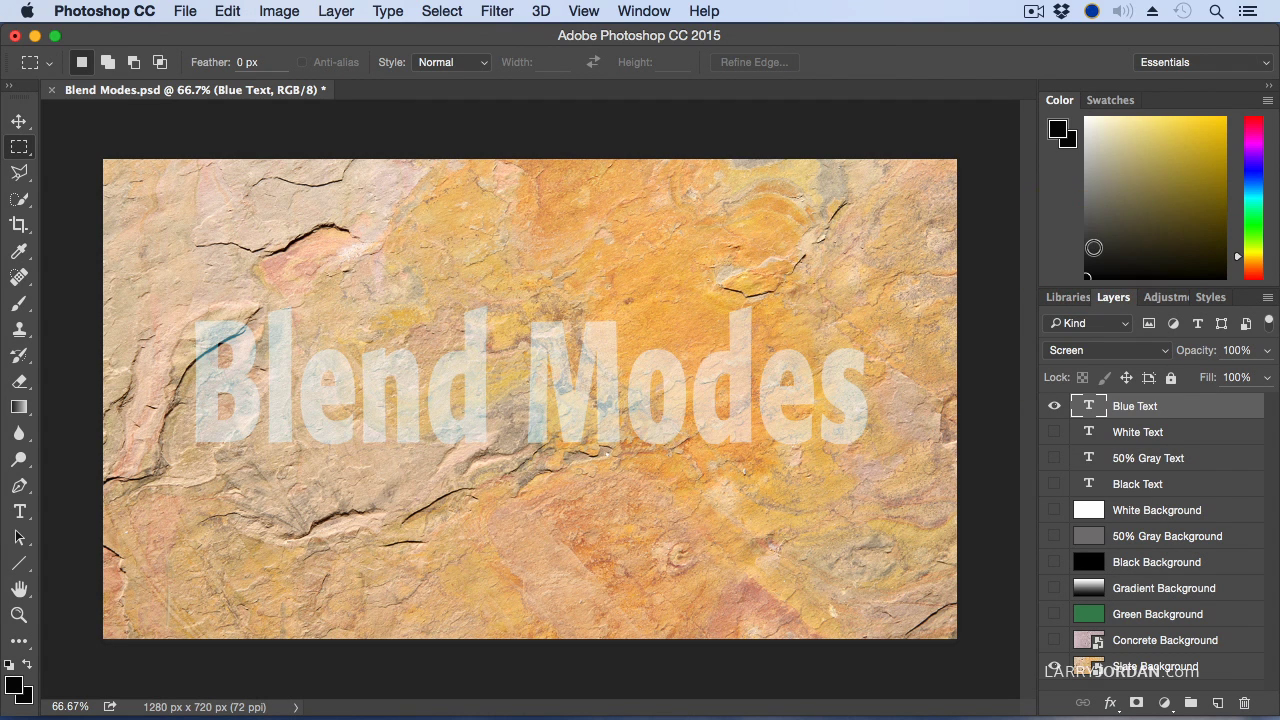
left_click(1120, 351)
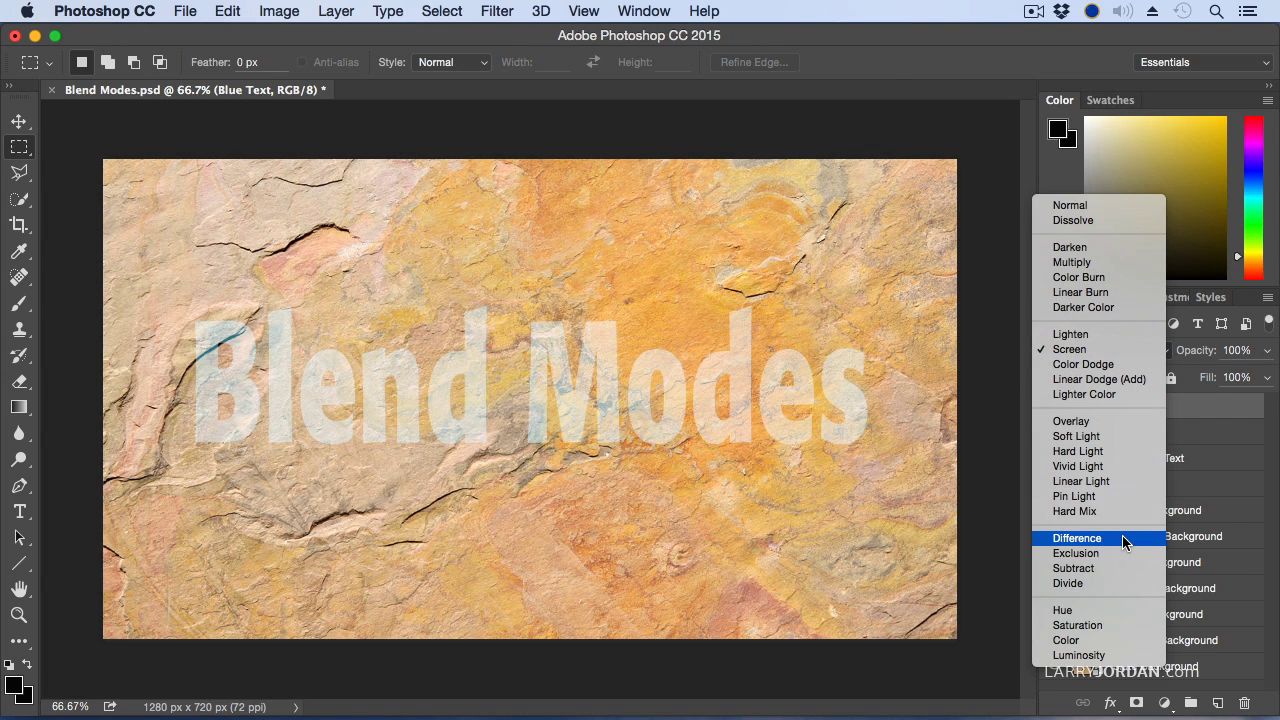
left_click(1123, 541)
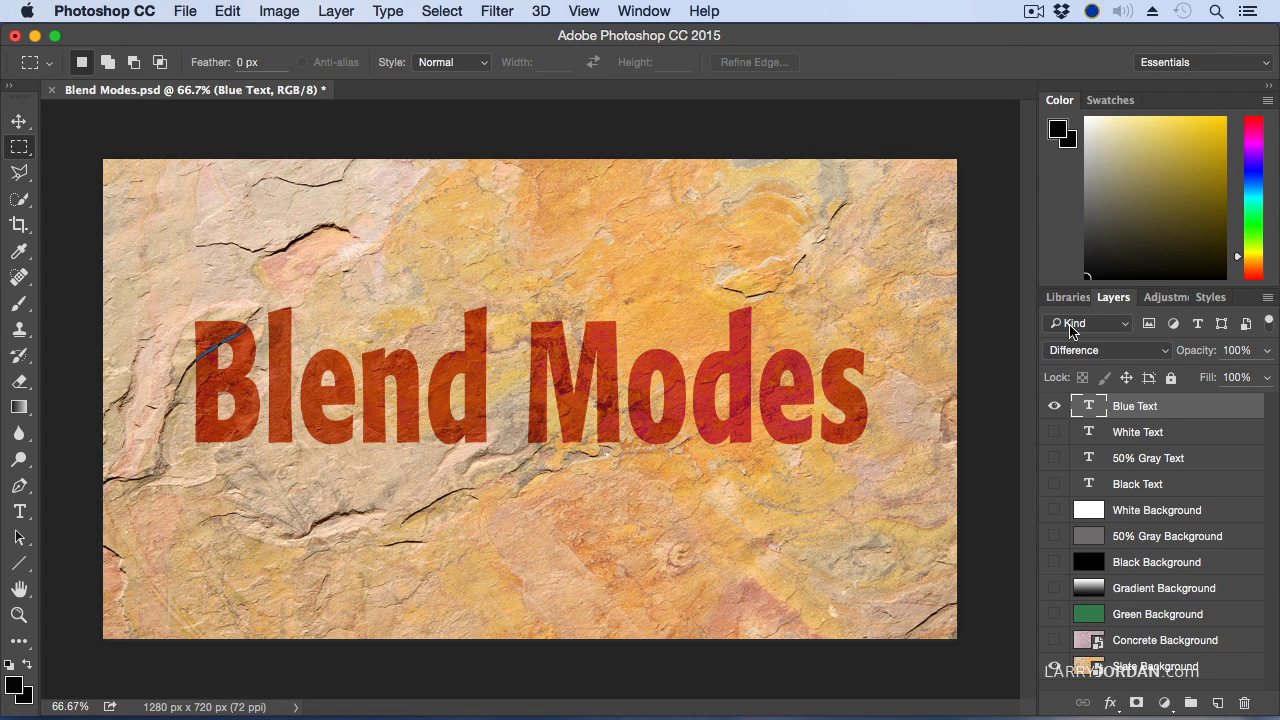
left_click(1089, 353)
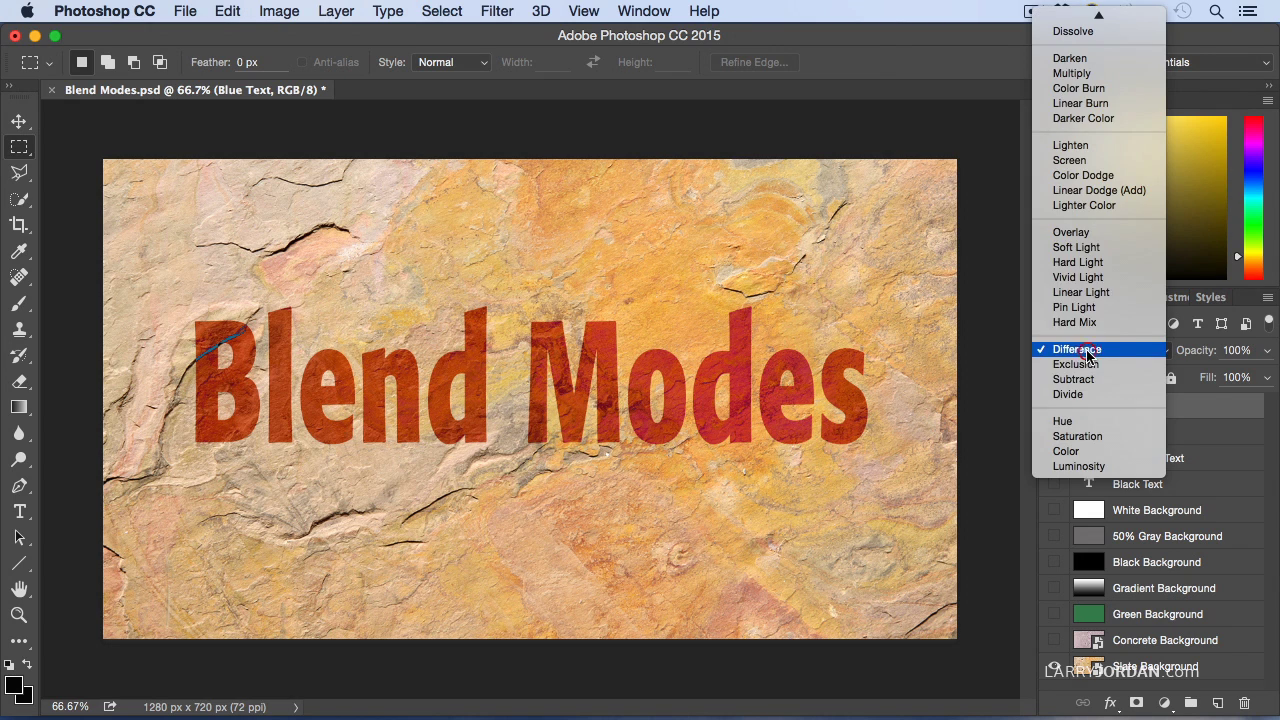
left_click(1085, 175)
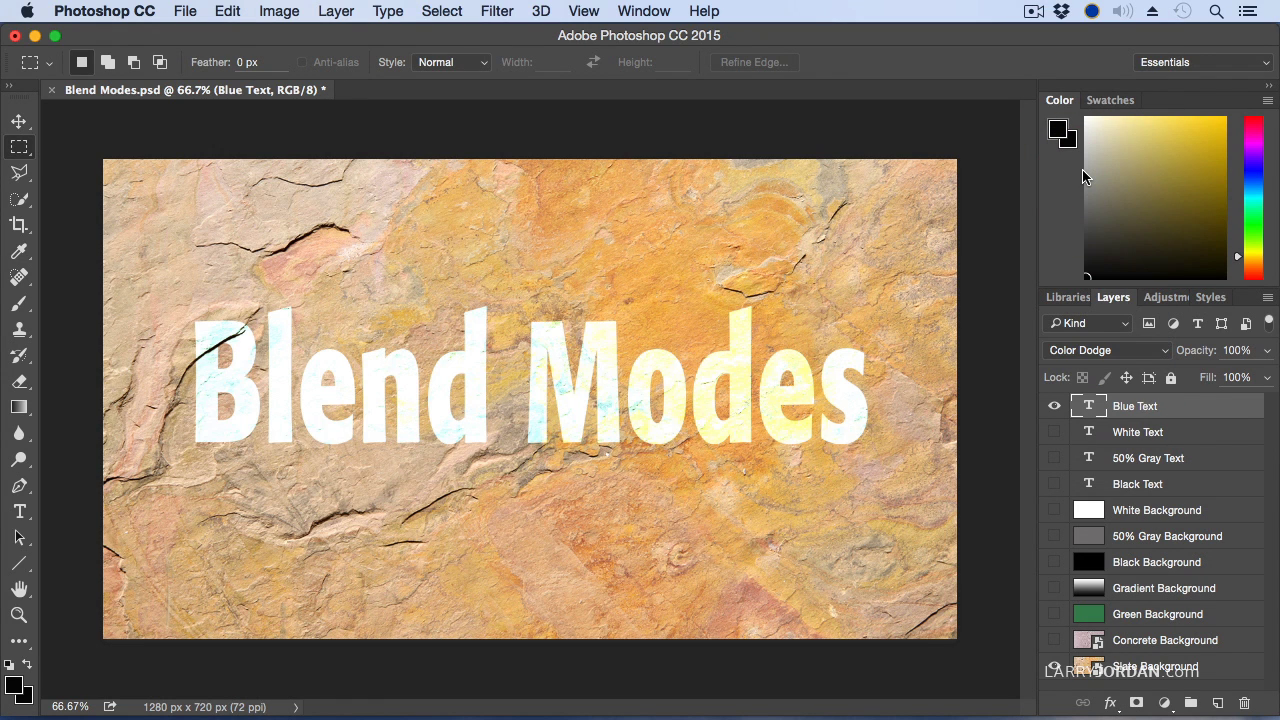
left_click(1105, 352)
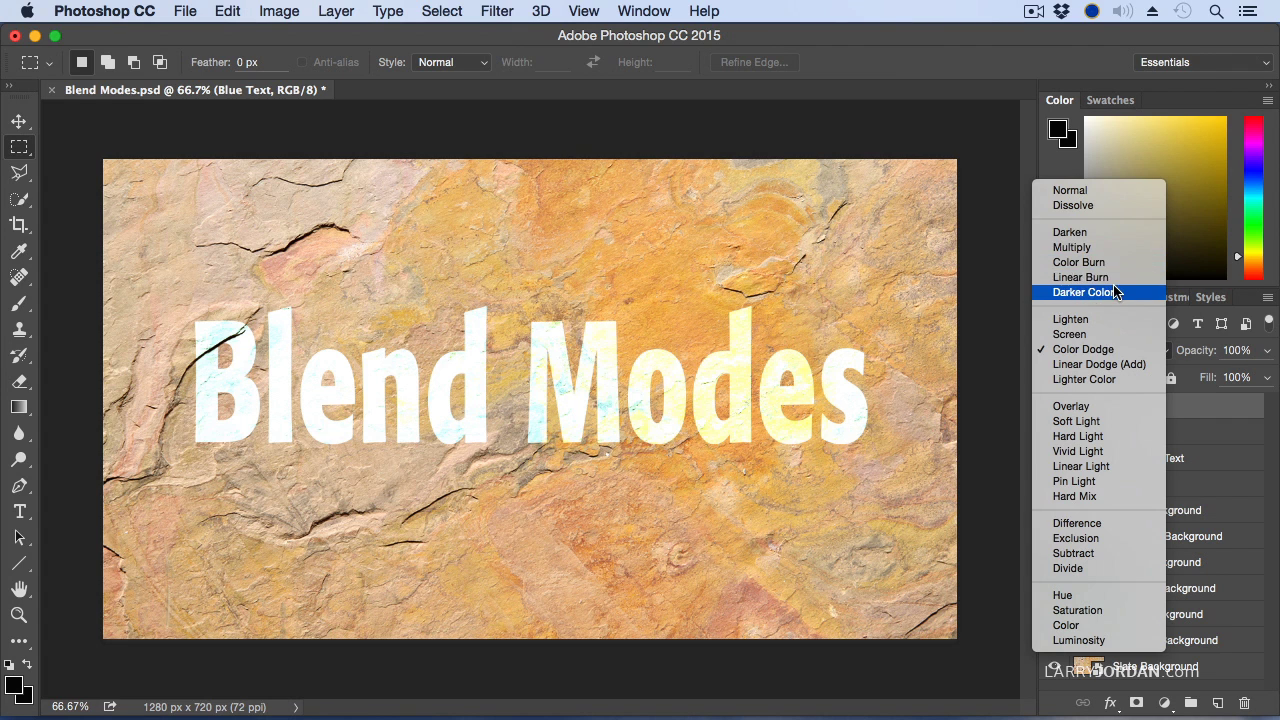
left_click(1113, 249)
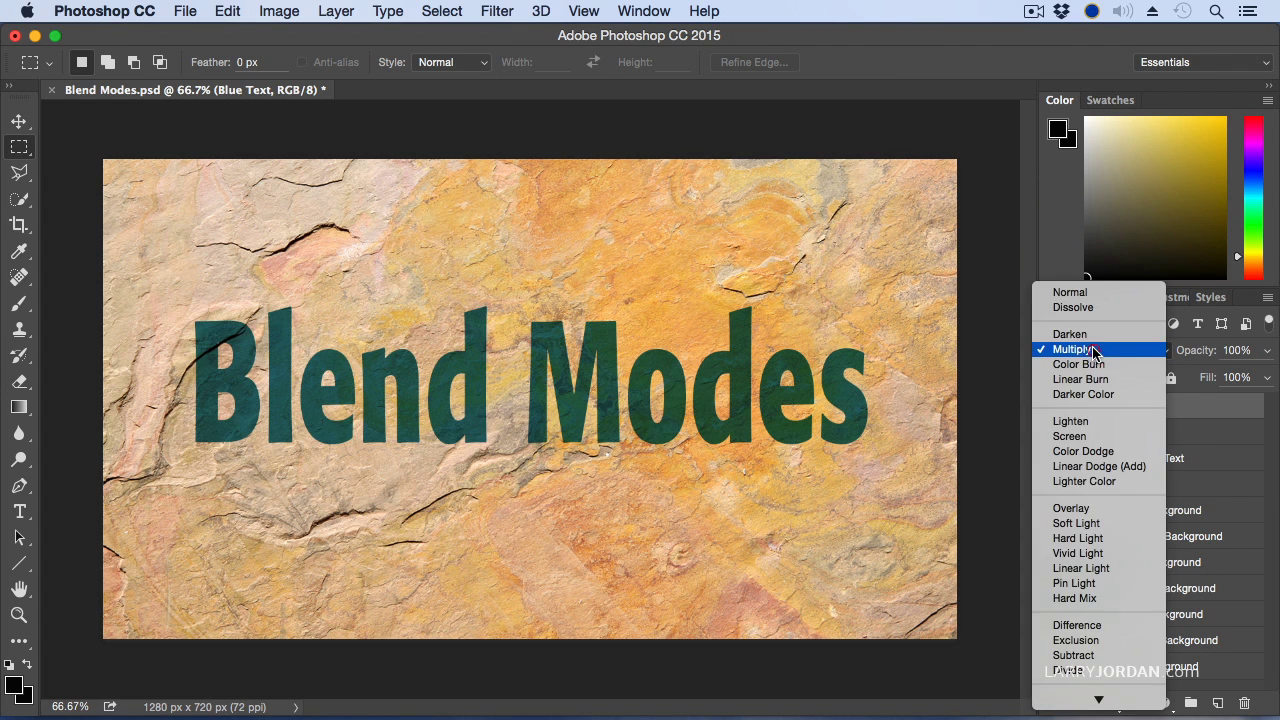
left_click(1100, 352)
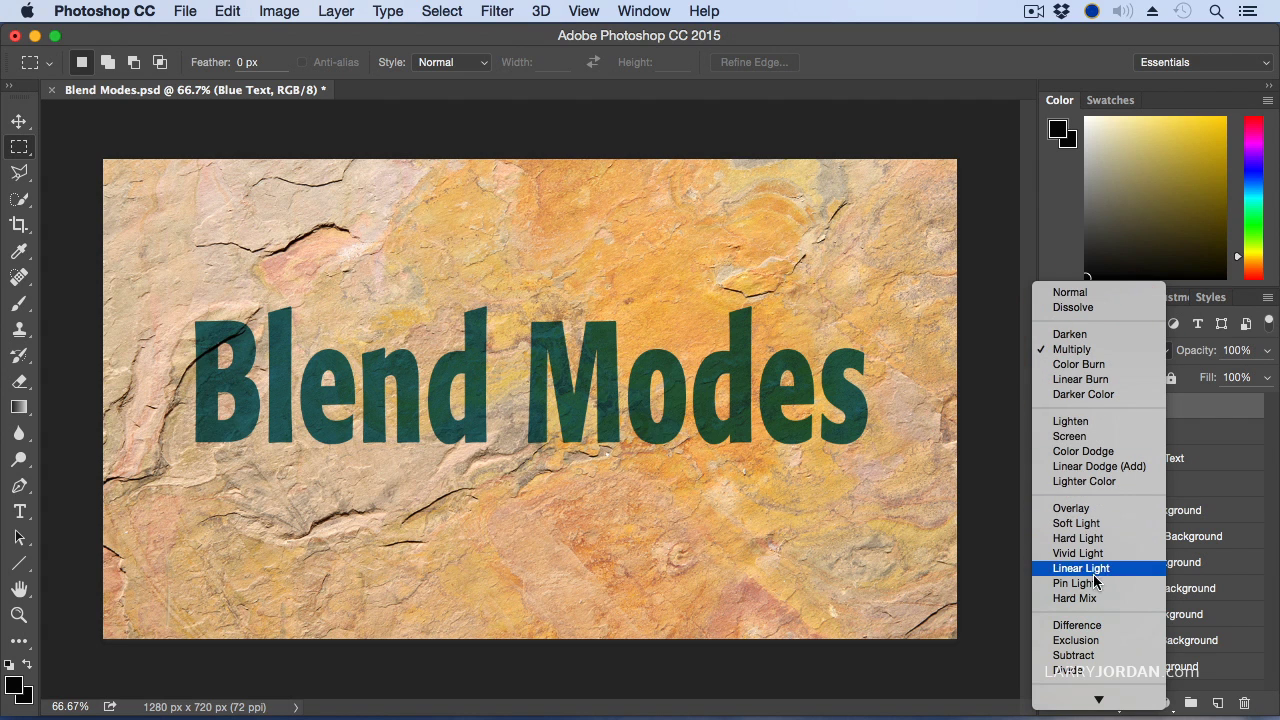
left_click(1090, 538)
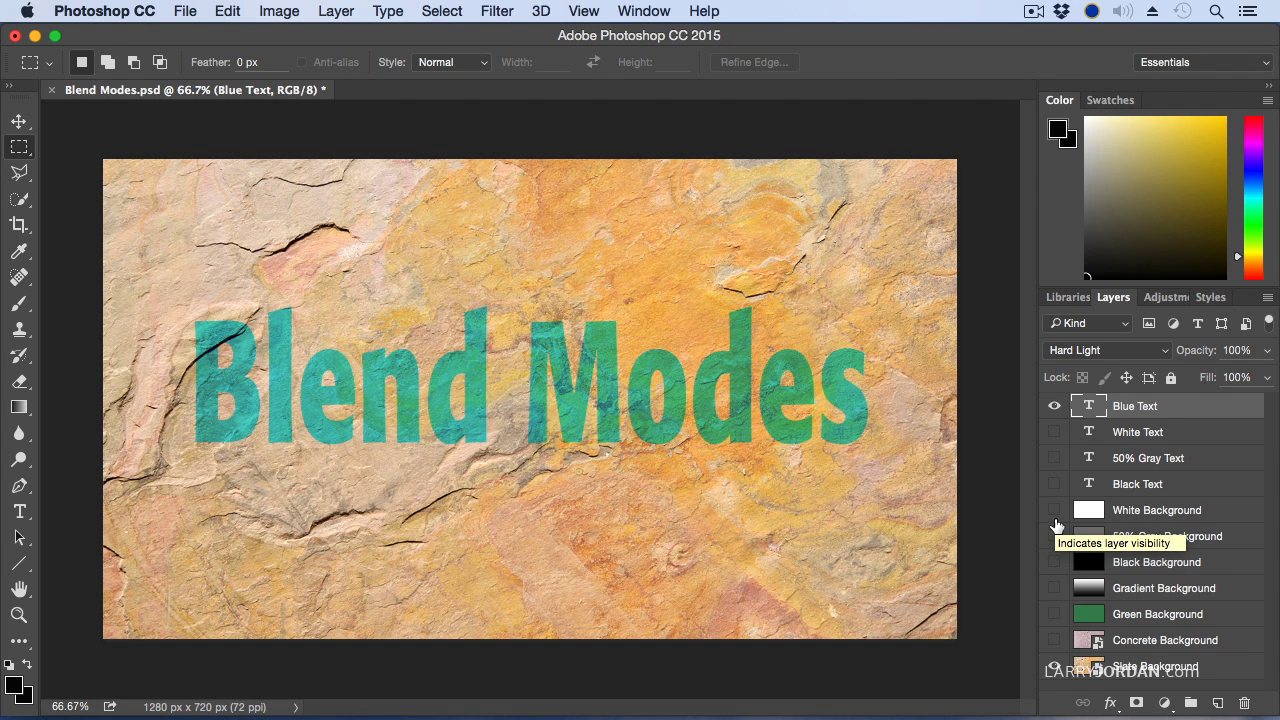
left_click(1105, 350)
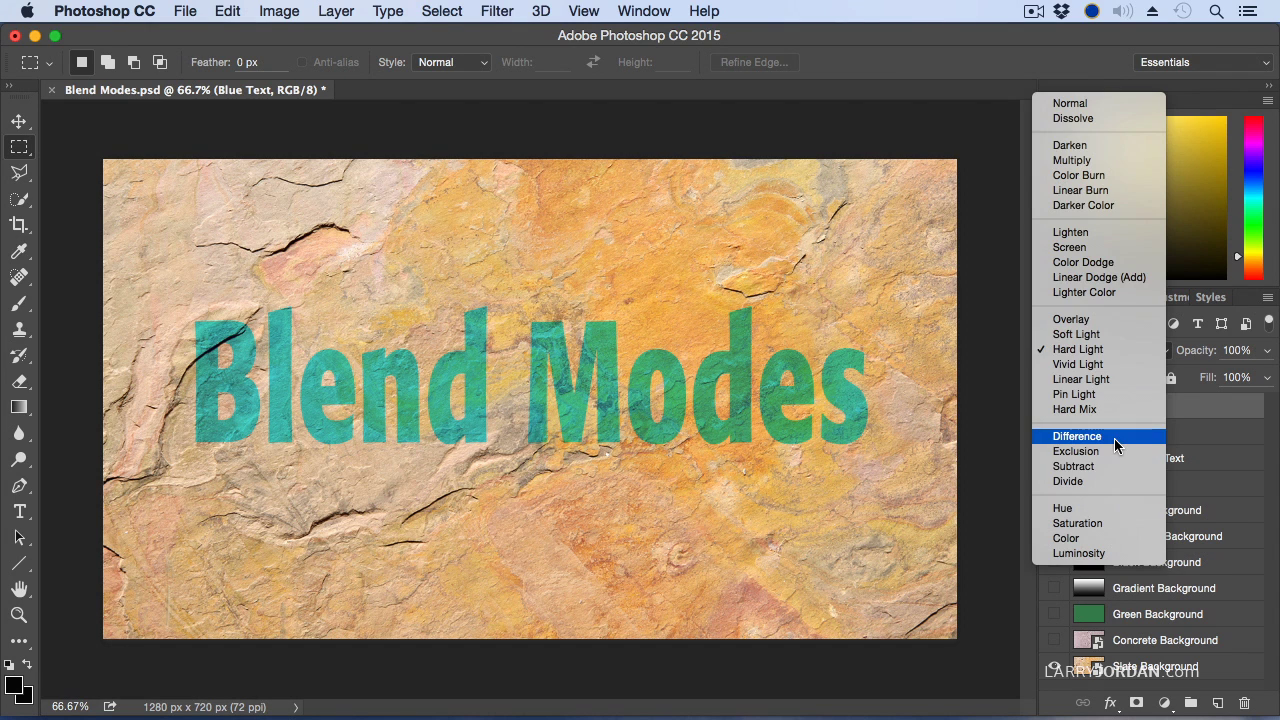
left_click(1118, 466)
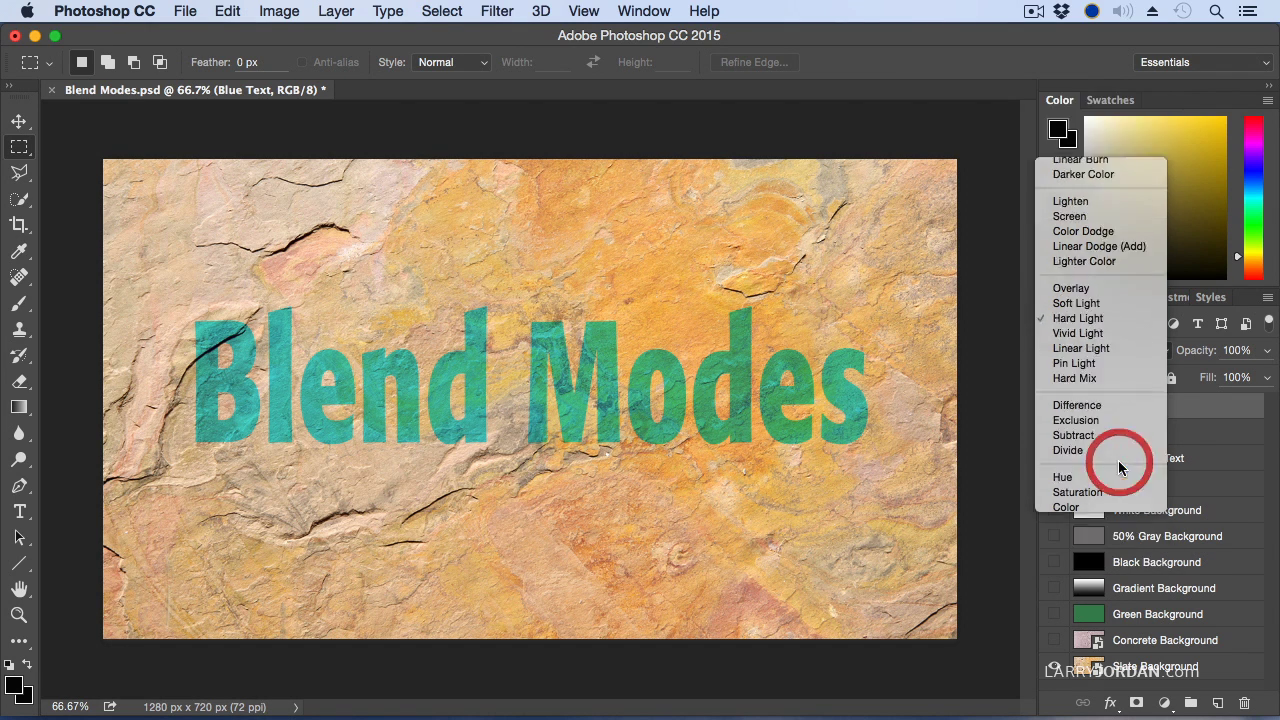
left_click(1103, 352)
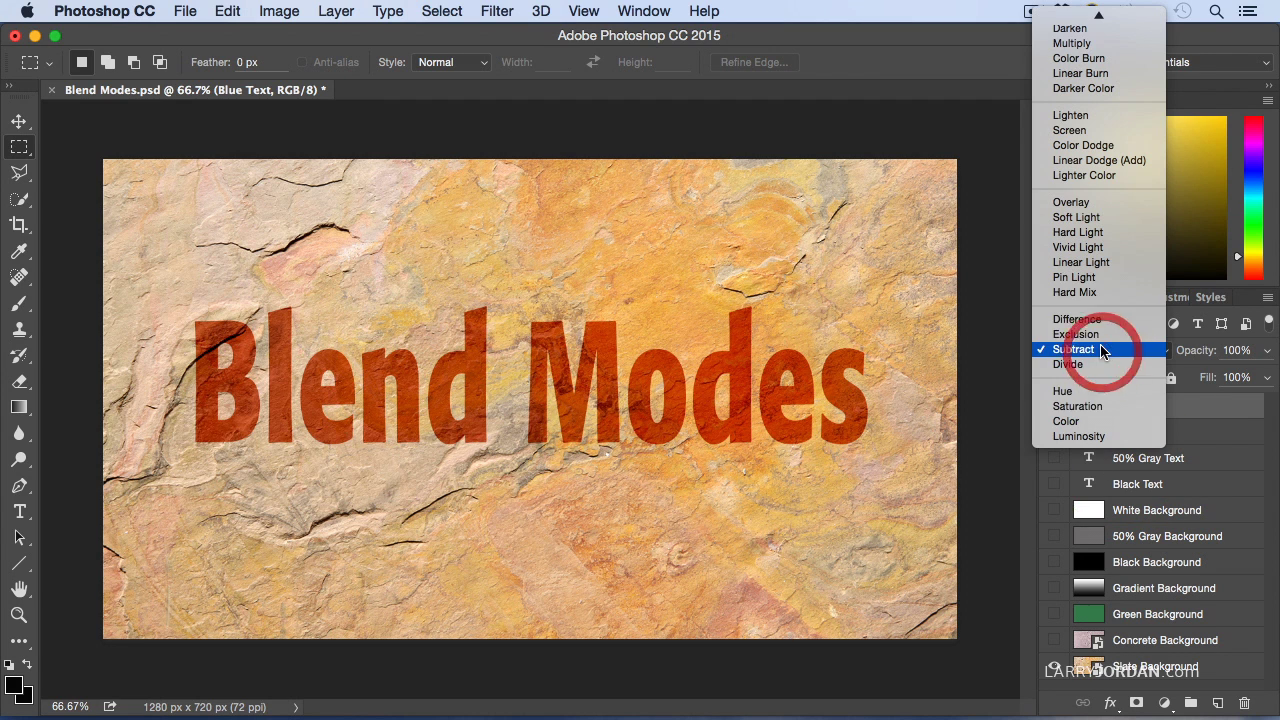
left_click(1097, 324)
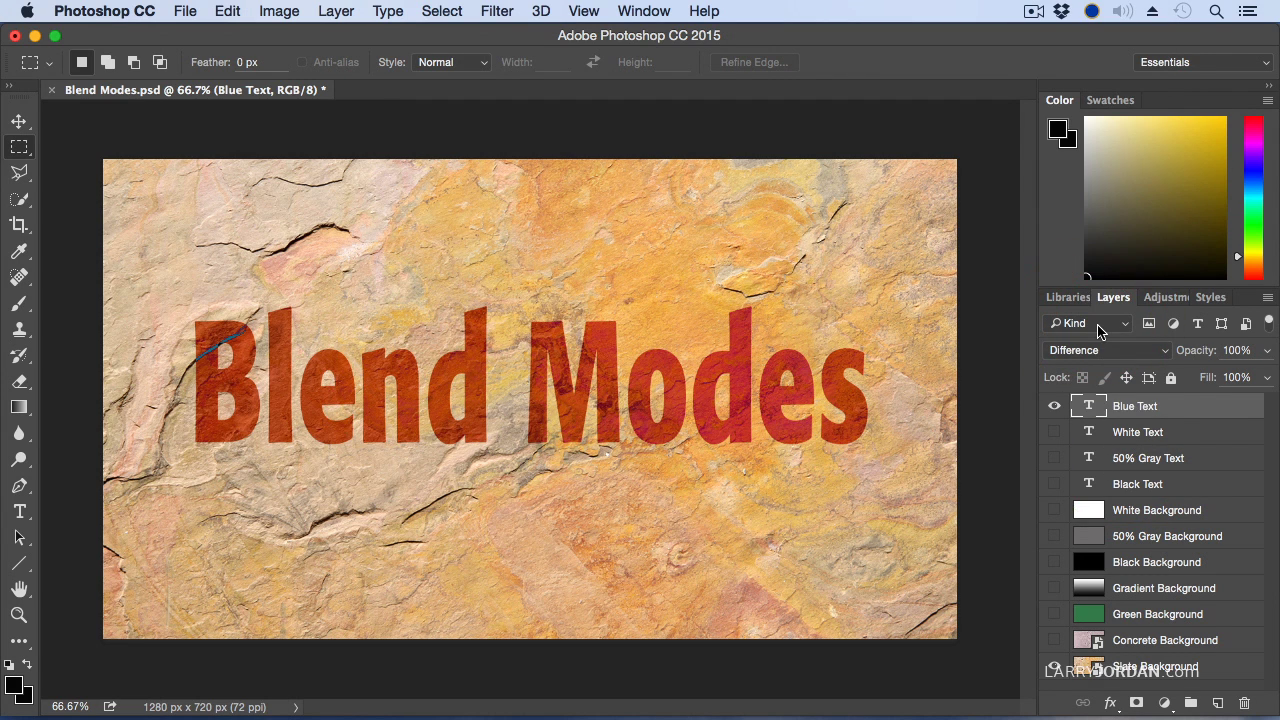
left_click(1100, 352)
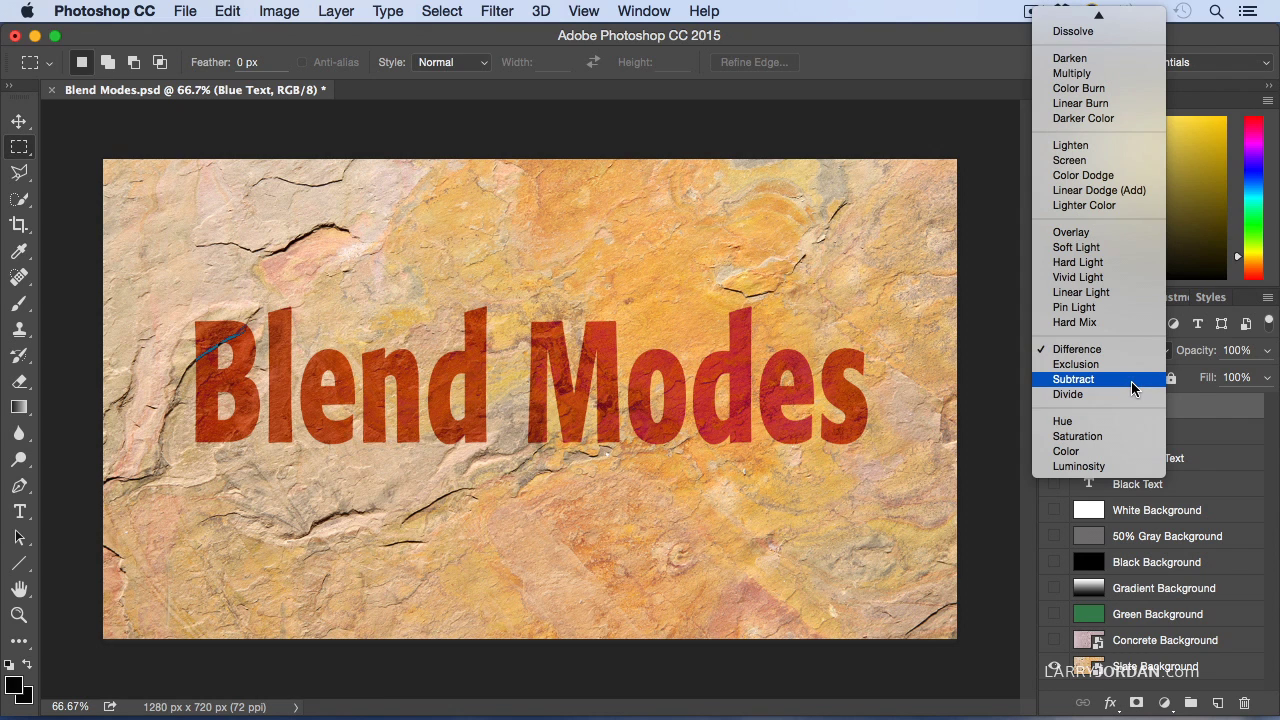
left_click(1000, 373)
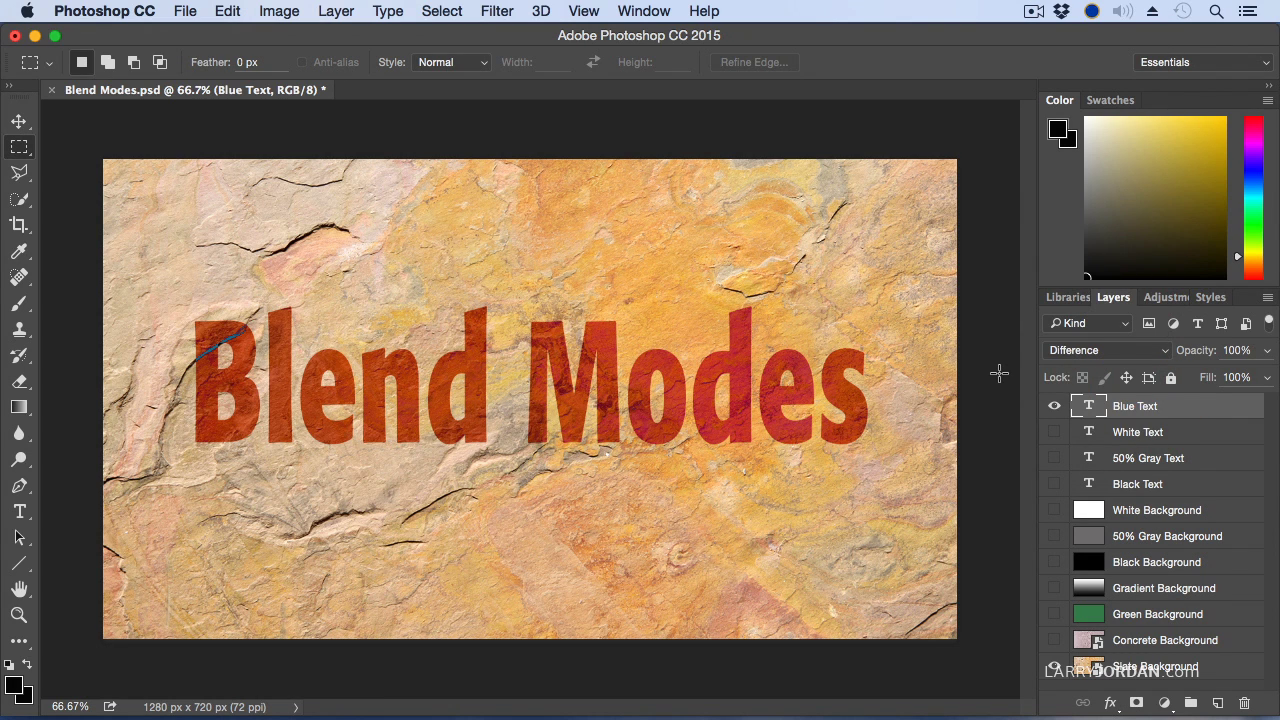